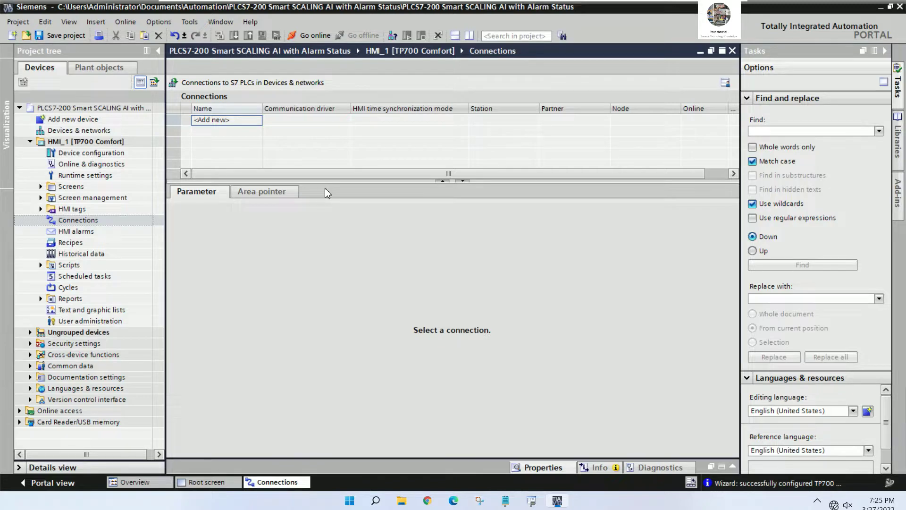
- Add a new HMI connection named PLCS7-200SMART
{"action": "type", "text": "PL"}
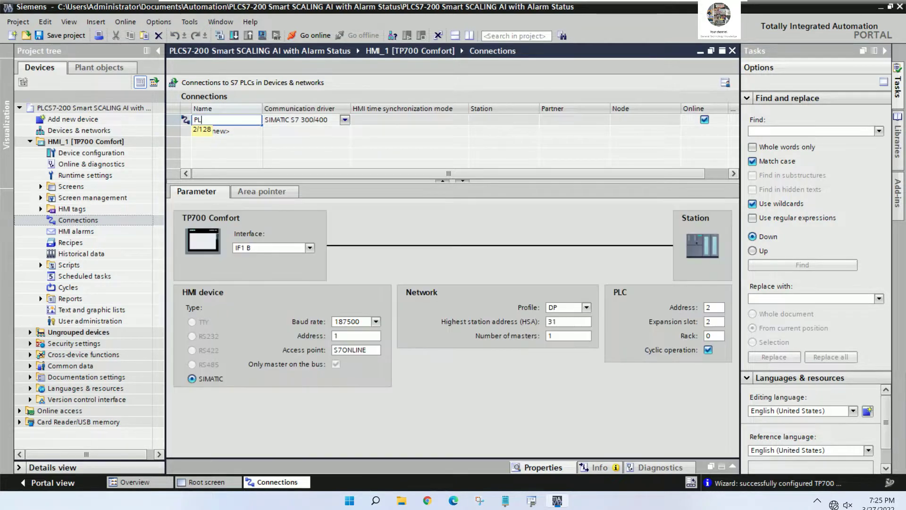
{"action": "type", "text": "CS7-200SMART"}
{"action": "key", "text": "Return"}
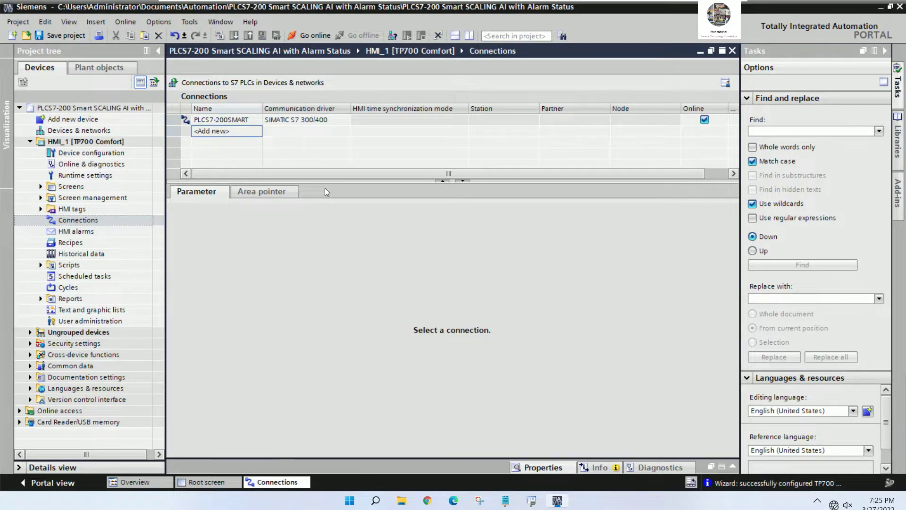
- Set the PLCS7-200SMART connection's communication driver to SIMATIC S7 200 and the panel's interface to ETHERNET
{"action": "left_click", "coordinate": [346, 121]}
{"action": "left_click", "coordinate": [344, 120]}
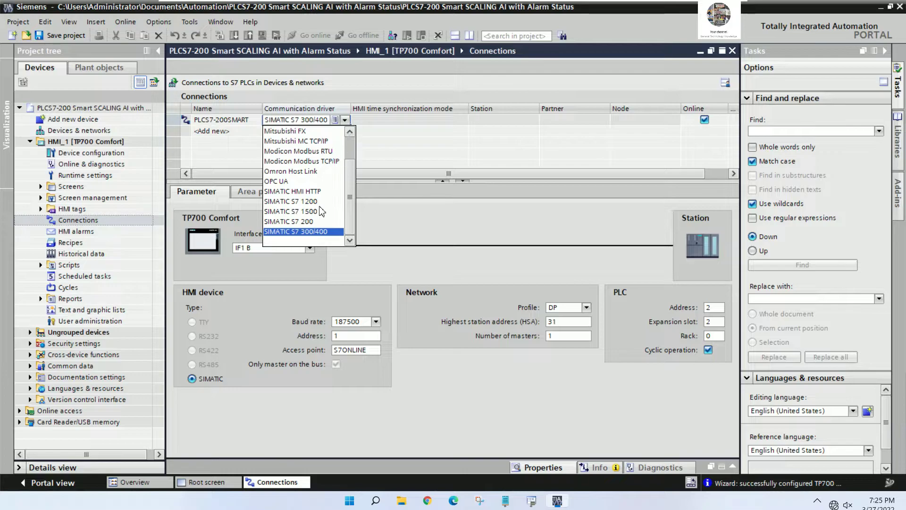
{"action": "left_click", "coordinate": [311, 221]}
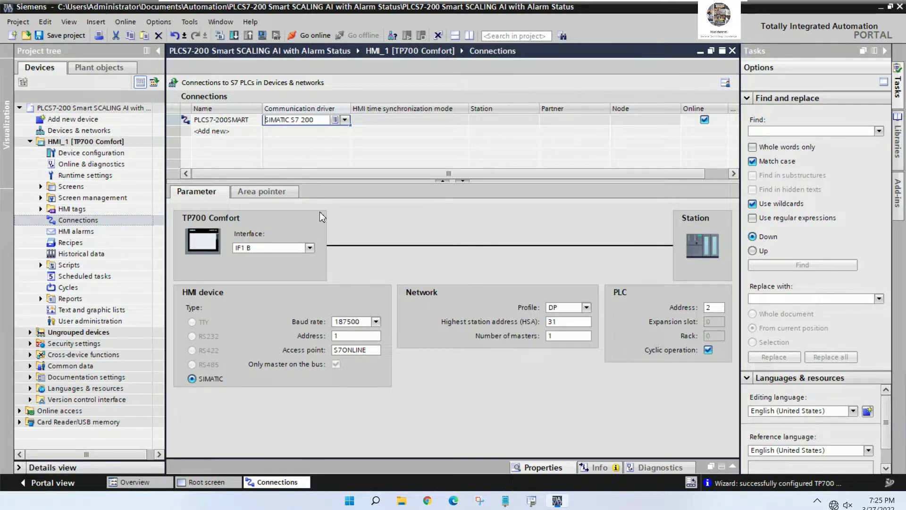
{"action": "left_click", "coordinate": [310, 247]}
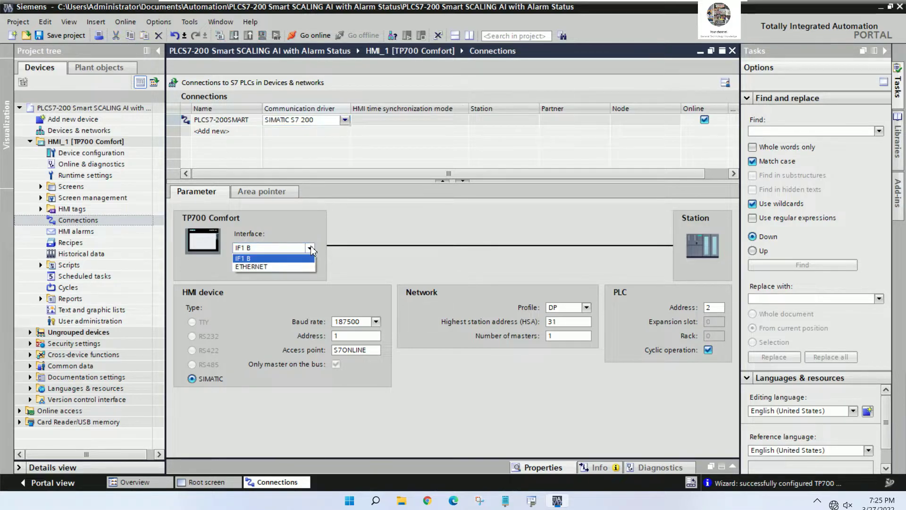
{"action": "left_click", "coordinate": [268, 267]}
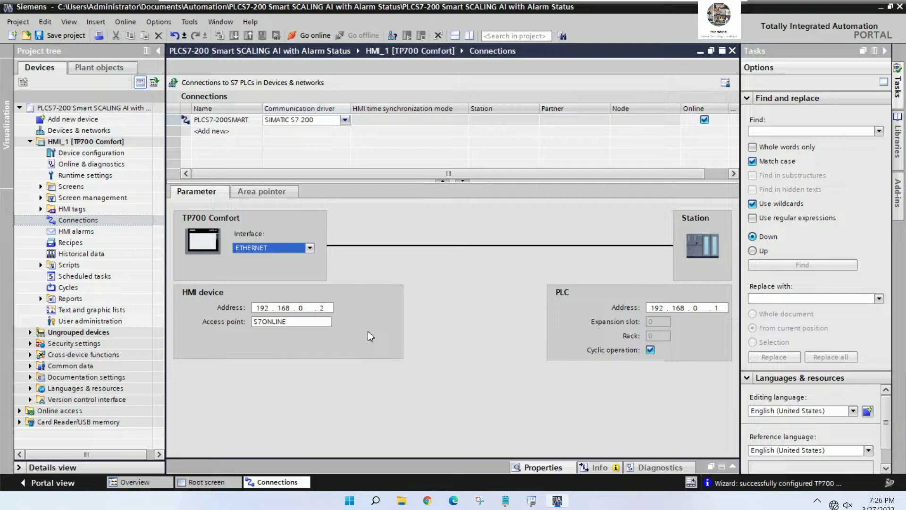
- Run ipconfig in a Windows command prompt to check the computer's network addresses, and minimize the console
{"action": "key", "text": "super+r"}
{"action": "type", "text": "cmd"}
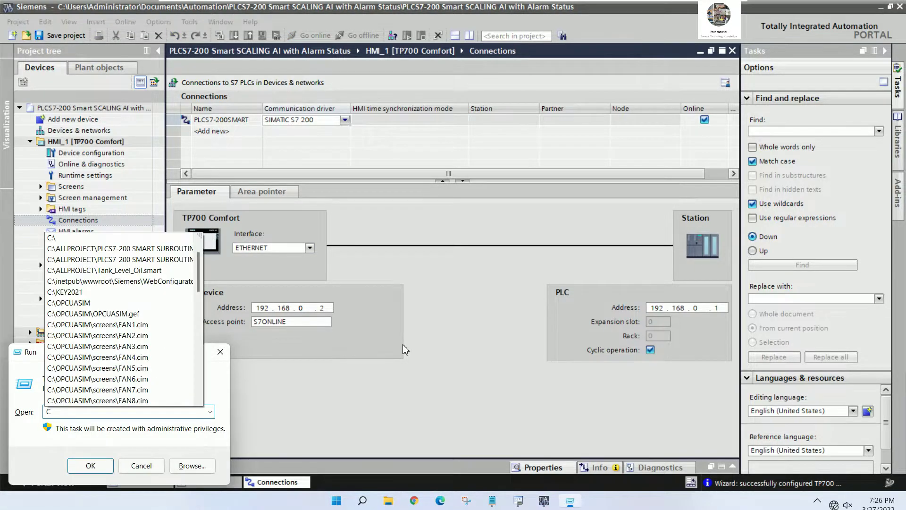
{"action": "key", "text": "Return"}
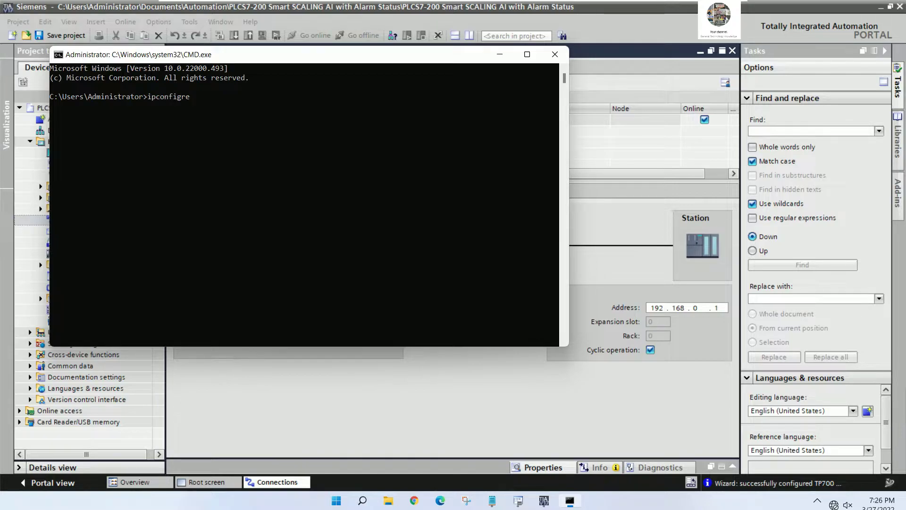
{"action": "type", "text": "ipconfigr"}
{"action": "key", "text": "BackSpace"}
{"action": "key", "text": "Return"}
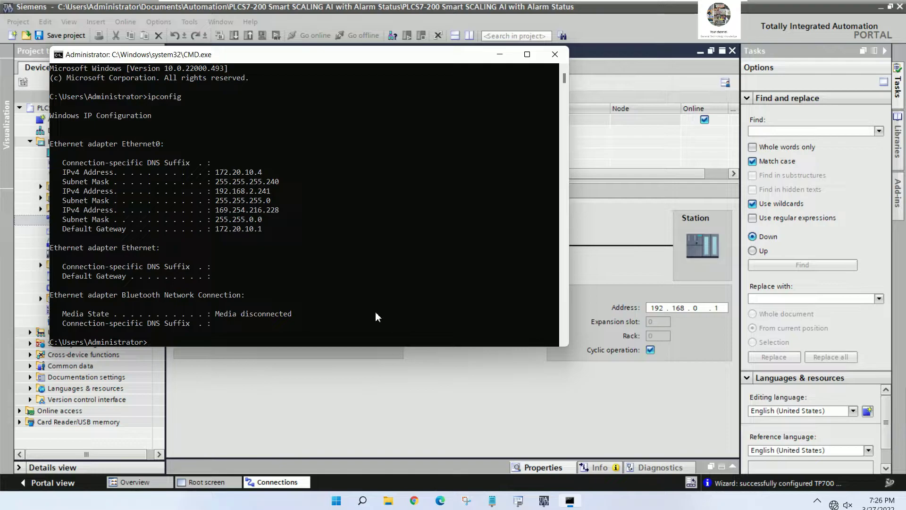
{"action": "scroll", "coordinate": [367, 257], "scroll_direction": "down", "scroll_amount": 5}
{"action": "scroll", "coordinate": [366, 255], "scroll_direction": "up", "scroll_amount": 5}
{"action": "left_click", "coordinate": [499, 56]}
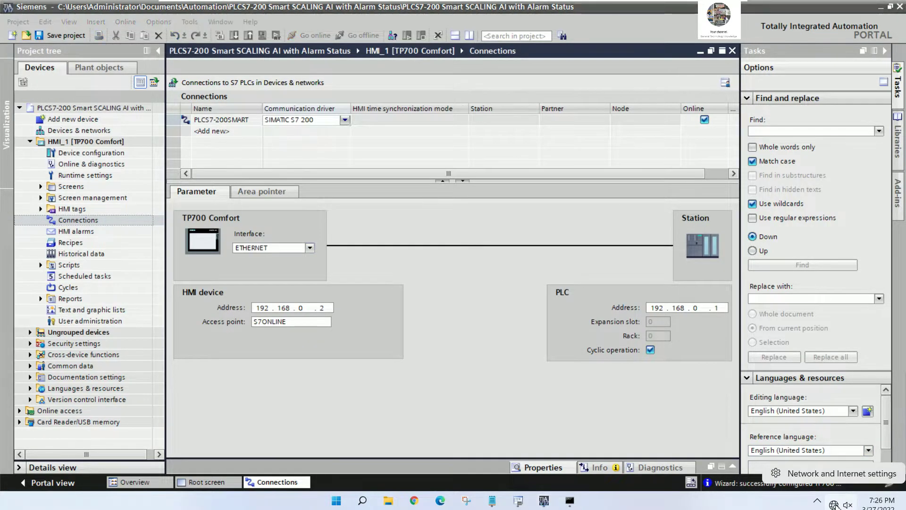
- Open the Internet Protocol Version 4 properties of the Ethernet0 adapter from the Windows network settings
{"action": "left_click", "coordinate": [836, 476]}
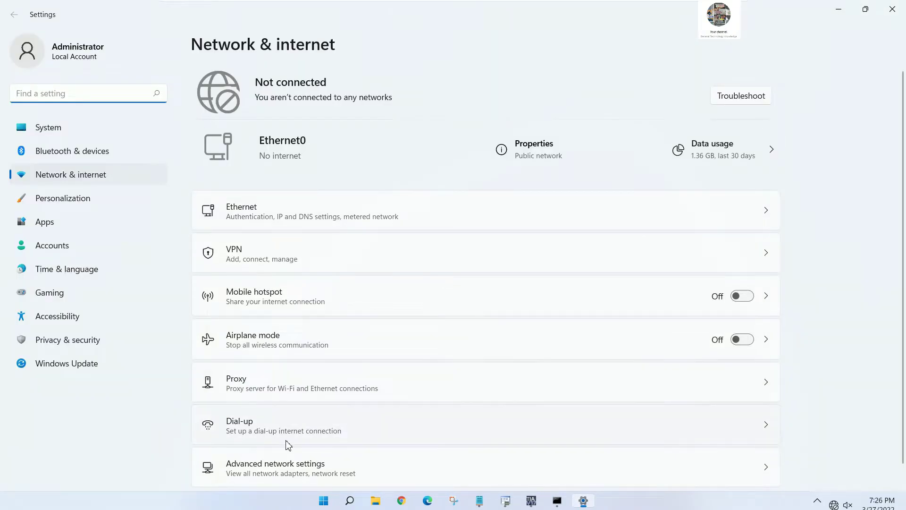
{"action": "left_click", "coordinate": [278, 467]}
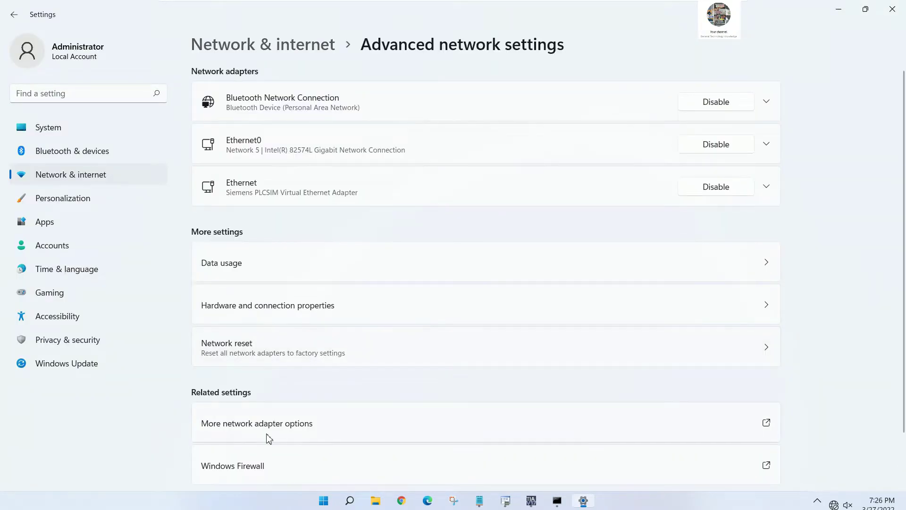
{"action": "left_click", "coordinate": [272, 422]}
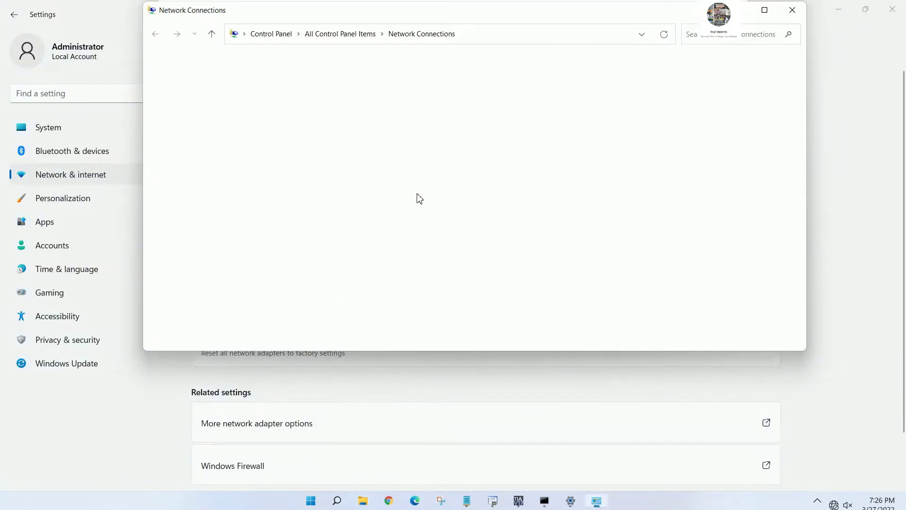
{"action": "left_click", "coordinate": [494, 93]}
{"action": "double_click", "coordinate": [493, 93]}
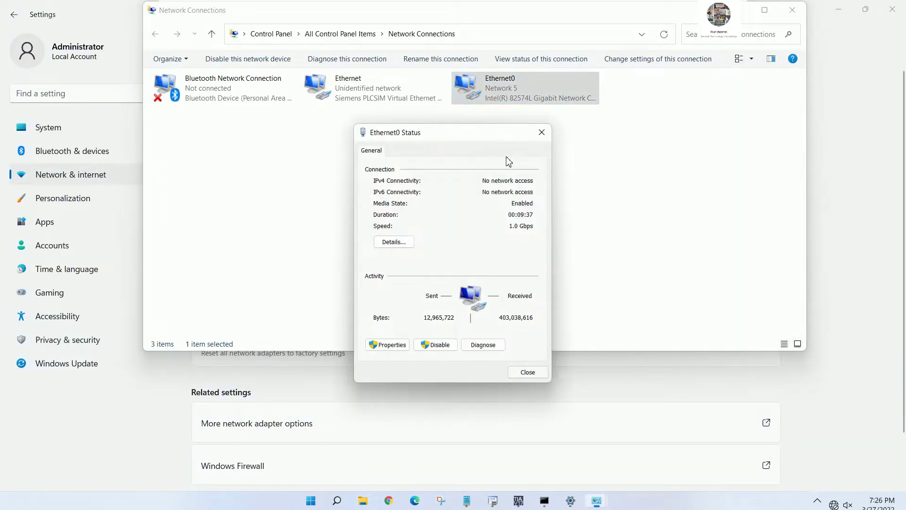
{"action": "left_click", "coordinate": [389, 346]}
{"action": "scroll", "coordinate": [470, 269], "scroll_direction": "down", "scroll_amount": 1}
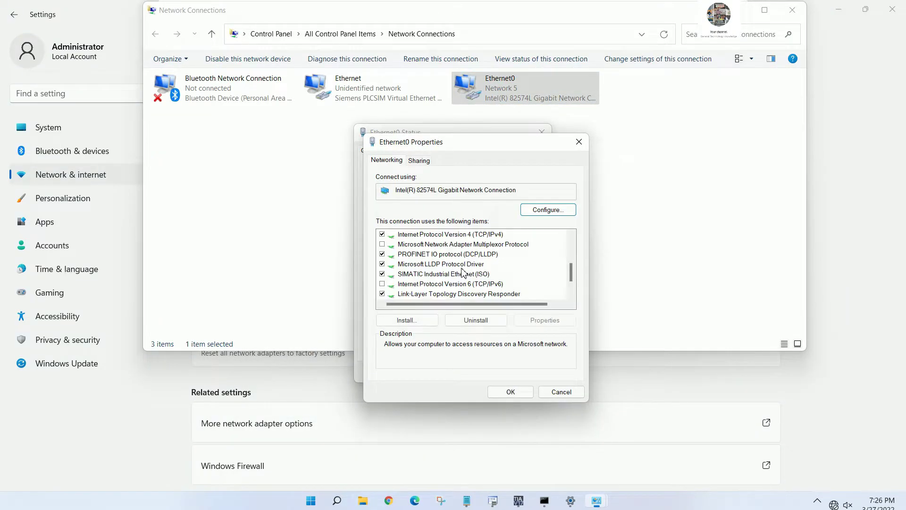
{"action": "double_click", "coordinate": [486, 234]}
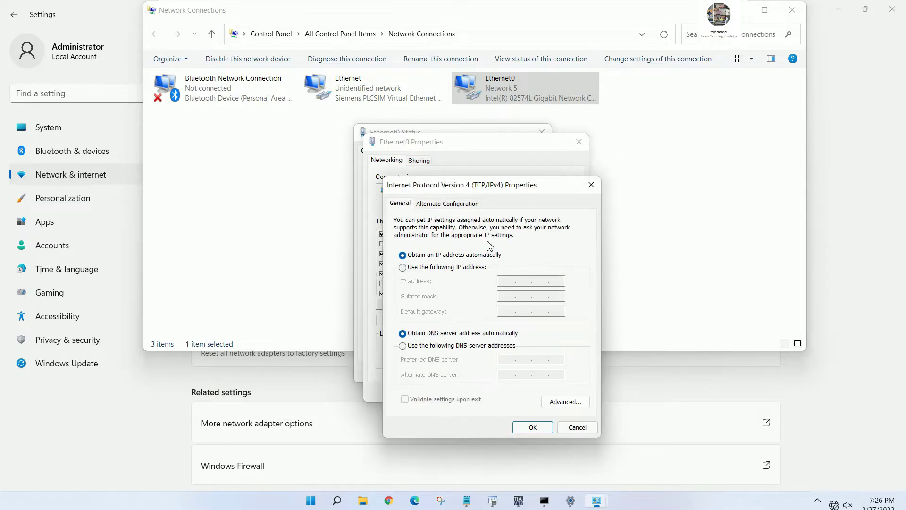
- Give the Ethernet0 adapter a static IPv4 address in the 192.168.2 network with a subnet mask, and close the network windows
{"action": "left_click", "coordinate": [456, 267]}
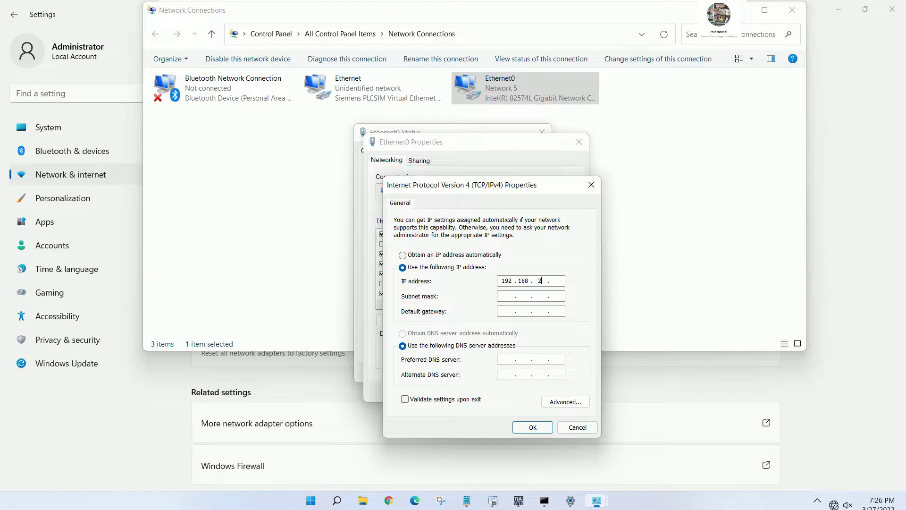
{"action": "key", "text": "Tab"}
{"action": "left_click", "coordinate": [519, 427]}
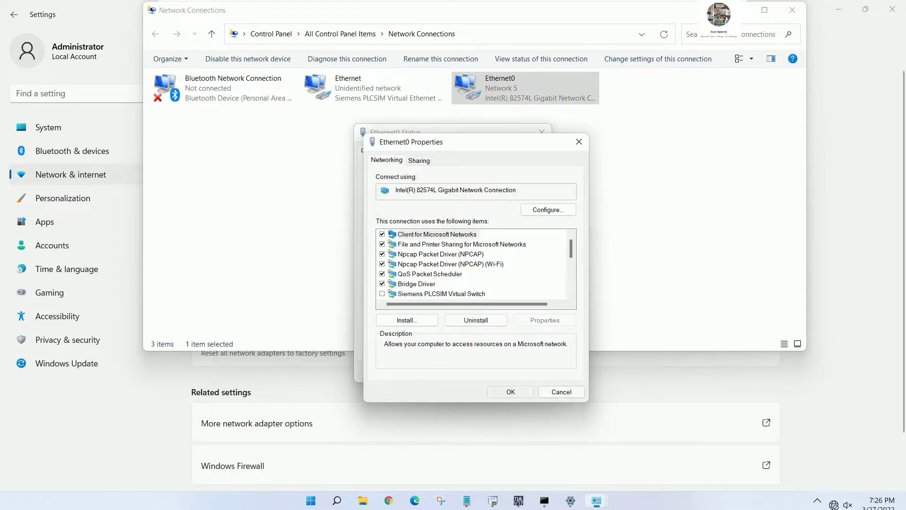
{"action": "left_click", "coordinate": [551, 391]}
{"action": "left_click", "coordinate": [542, 371]}
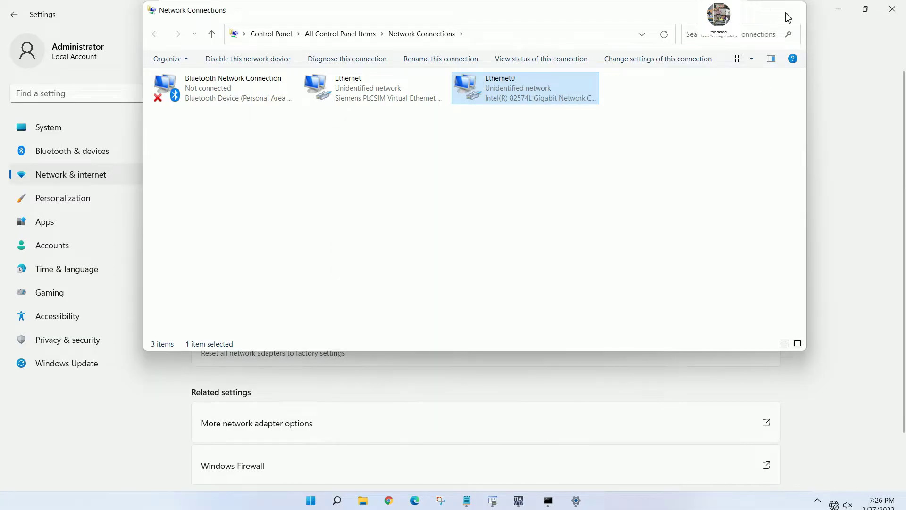
{"action": "left_click", "coordinate": [788, 13]}
{"action": "left_click", "coordinate": [889, 11]}
- Set the HMI device address to 192.168.2.253 and the PLC address to 192.168.2.1 in the connection parameters
{"action": "left_click", "coordinate": [320, 309]}
{"action": "double_click", "coordinate": [321, 309]}
{"action": "type", "text": "253"}
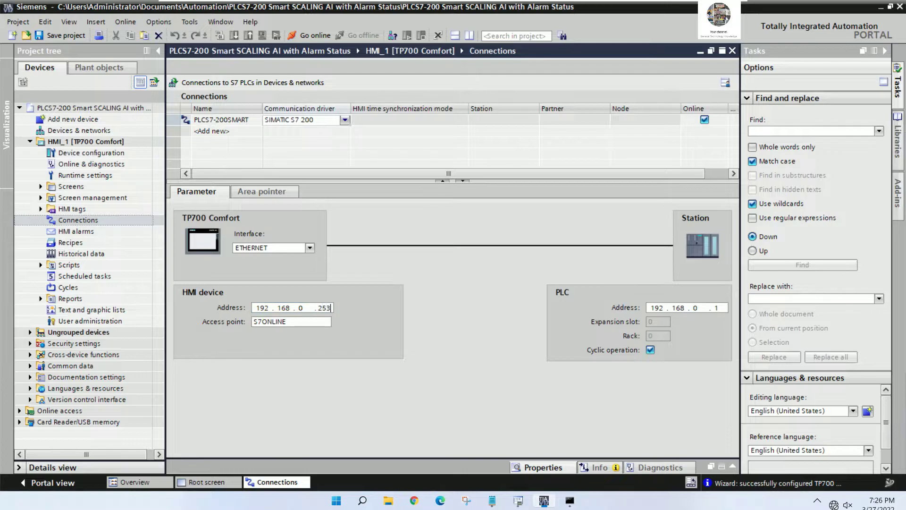
{"action": "double_click", "coordinate": [694, 308]}
{"action": "type", "text": "2"}
{"action": "double_click", "coordinate": [299, 307]}
- Check the connected PLC's IP address in STEP 7-Micro/WIN SMART against the addresses entered in the TIA Portal connection
{"action": "left_click", "coordinate": [521, 502]}
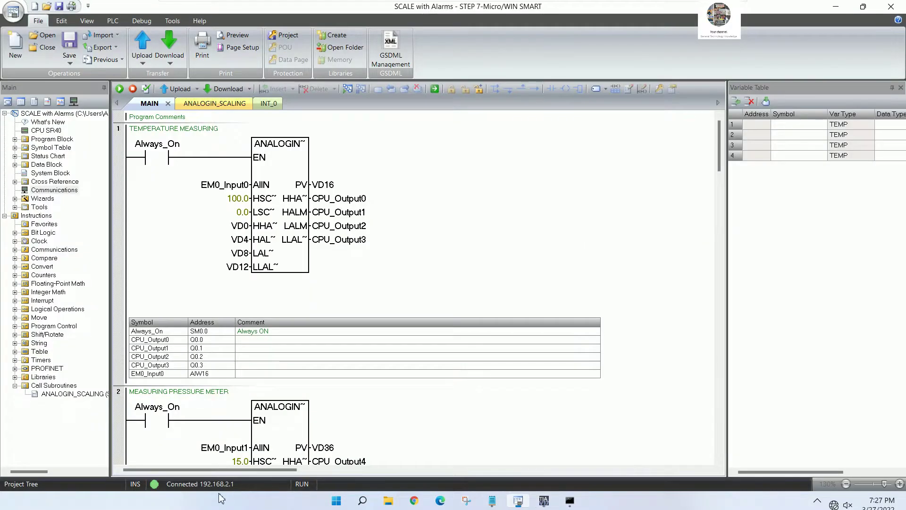
{"action": "left_click", "coordinate": [836, 6]}
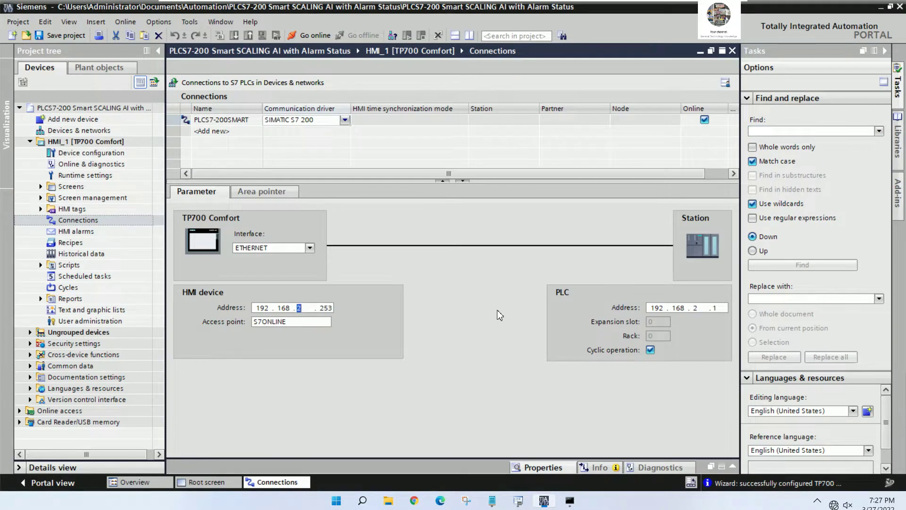
{"action": "double_click", "coordinate": [322, 308]}
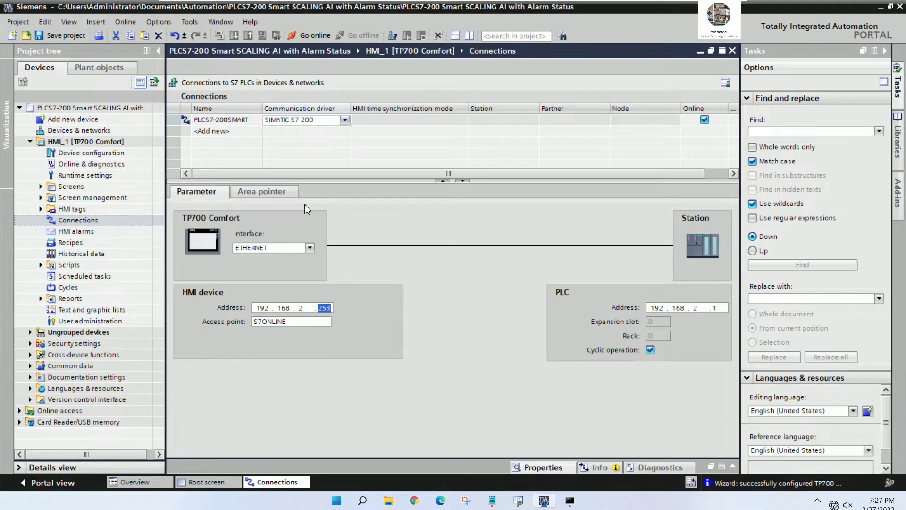
- Open the list of all HMI tags and add a tag named TEMPERATUE
{"action": "left_click", "coordinate": [41, 209]}
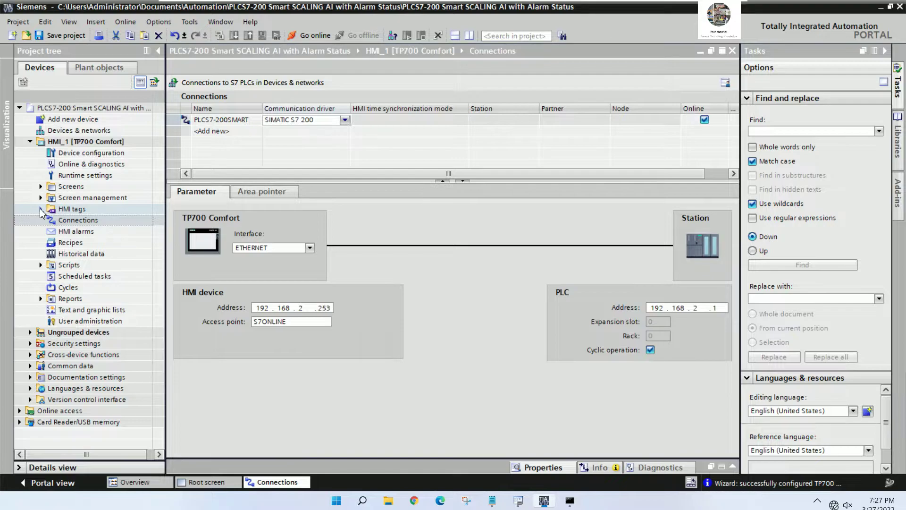
{"action": "double_click", "coordinate": [90, 219]}
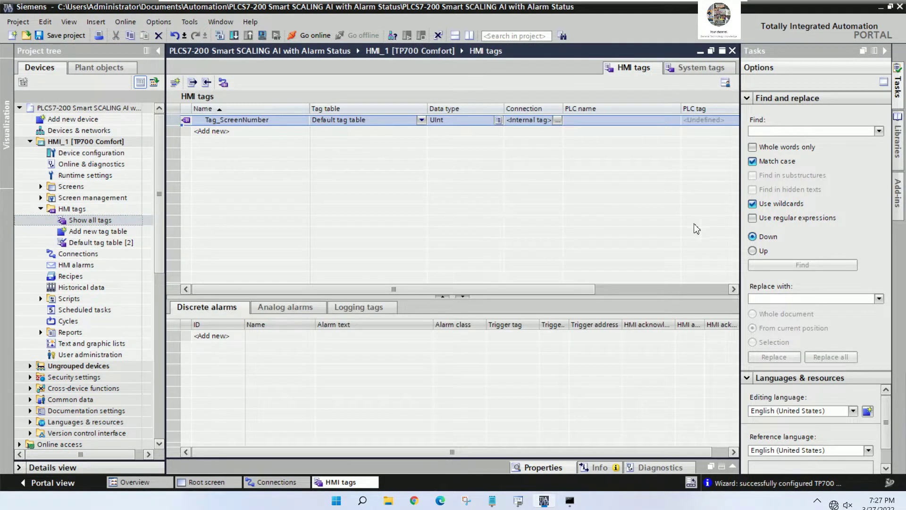
{"action": "left_click", "coordinate": [229, 132]}
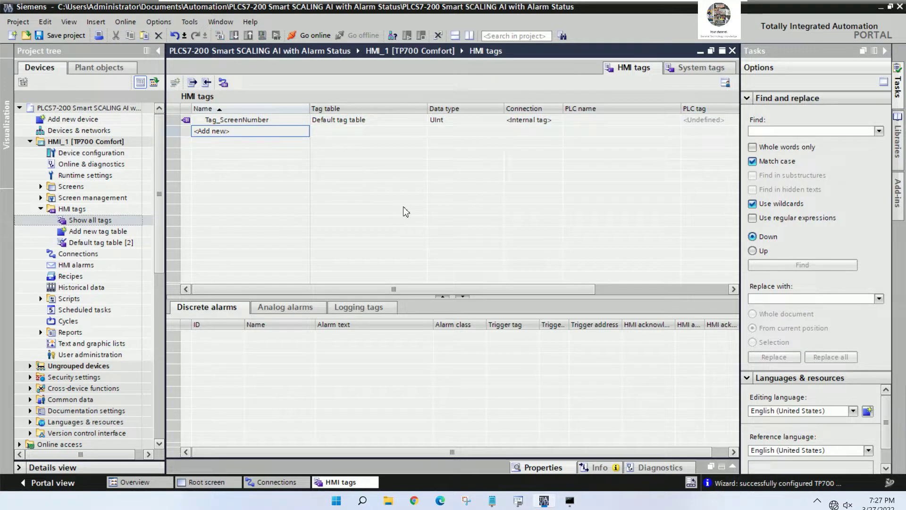
{"action": "type", "text": "TEMPERATUE"}
{"action": "key", "text": "Return"}
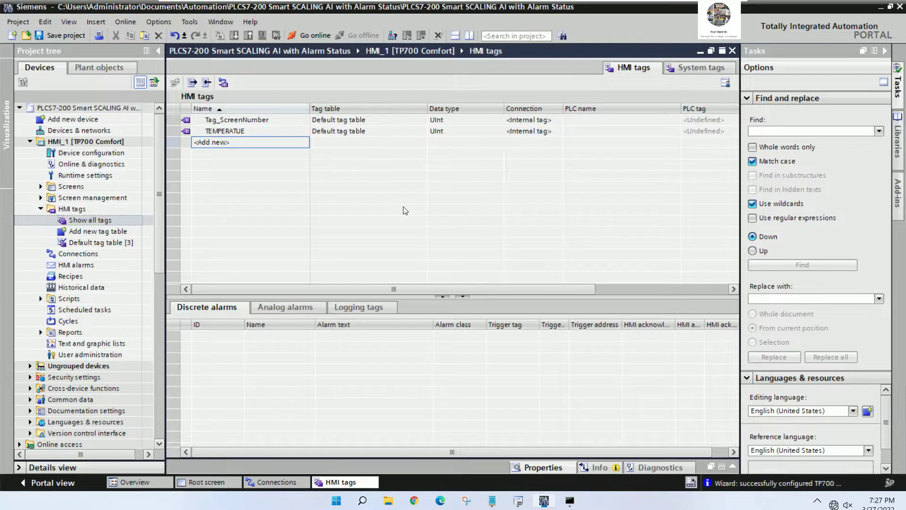
- Rename the TEMPERATUE tag as TEMPERATUE_PV, keeping it in the default tag table
{"action": "left_click", "coordinate": [425, 134]}
{"action": "left_click", "coordinate": [422, 132]}
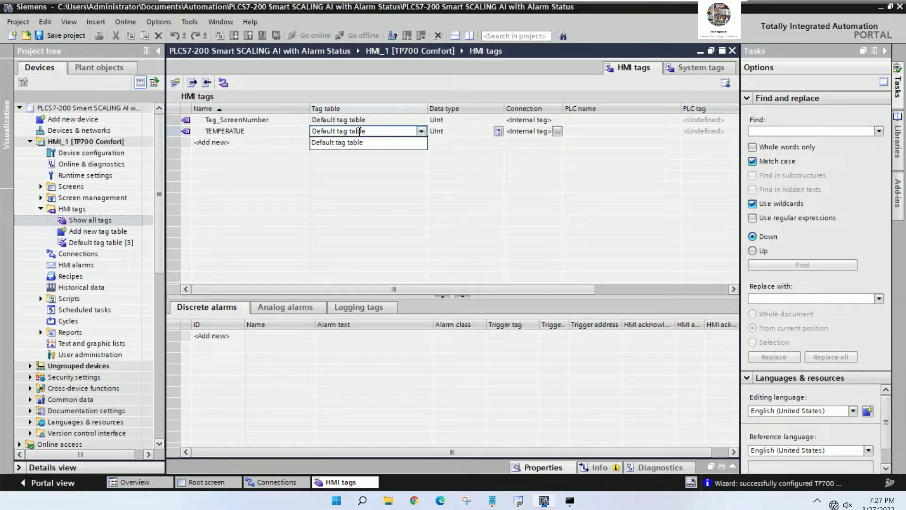
{"action": "left_click", "coordinate": [286, 135]}
{"action": "left_click", "coordinate": [287, 135]}
{"action": "key", "text": "BackSpace"}
{"action": "key", "text": "ctrl+z"}
{"action": "left_click", "coordinate": [287, 135]}
{"action": "type", "text": "_PV"}
{"action": "key", "text": "Return"}
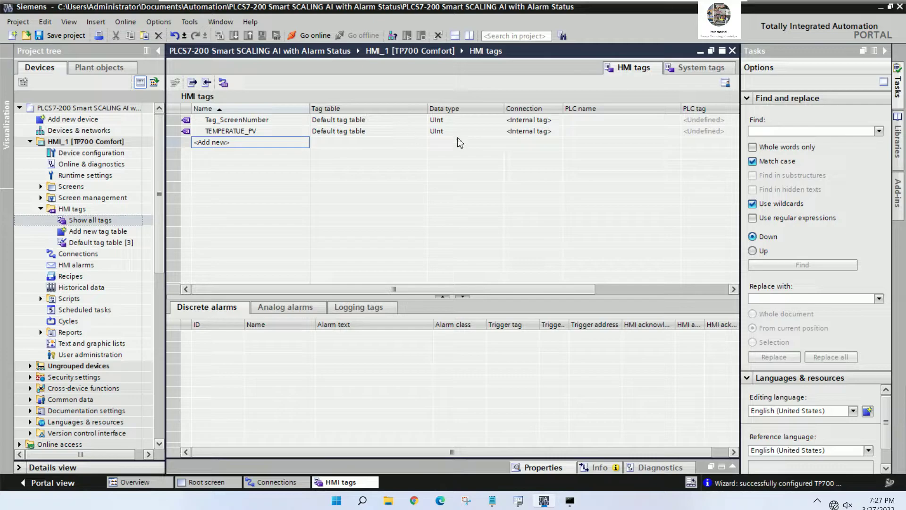
- Set the TEMPERATUE_PV tag's data type to Real and assign it to the PLCS7-200SMART connection
{"action": "left_click", "coordinate": [475, 132]}
{"action": "left_click", "coordinate": [498, 133]}
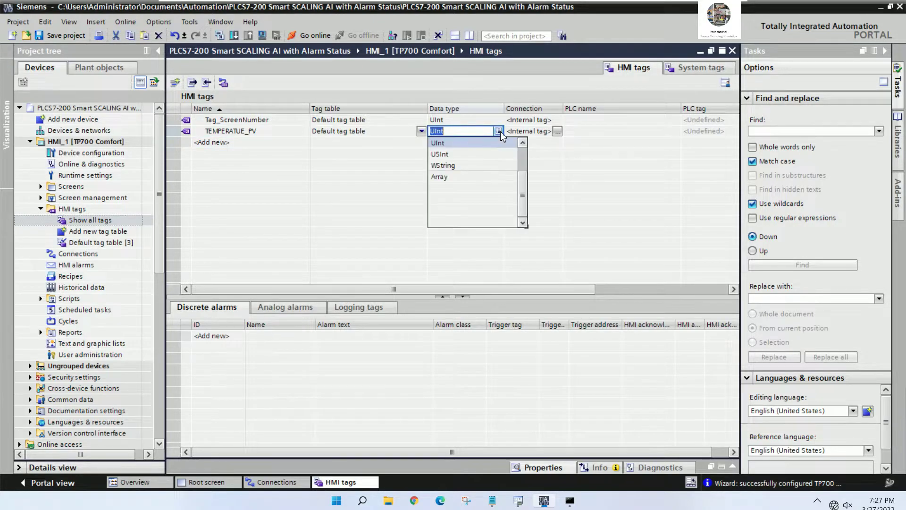
{"action": "type", "text": "R"}
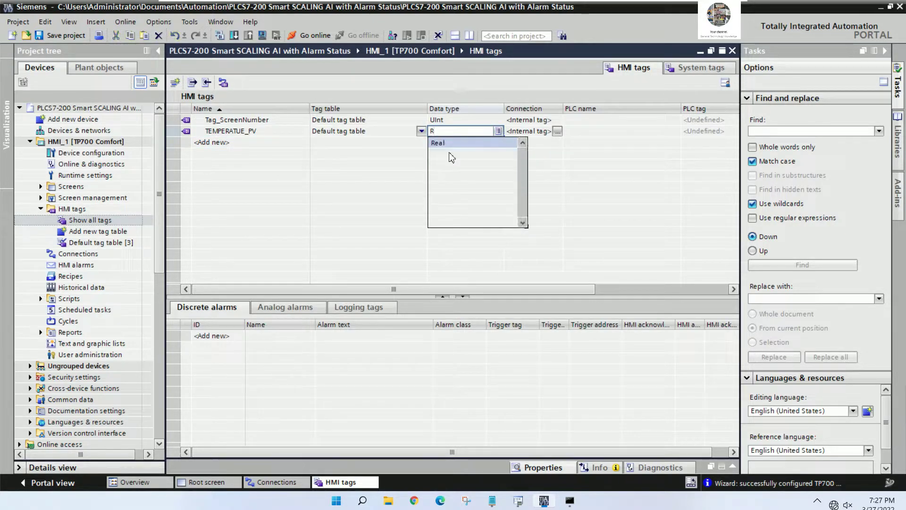
{"action": "left_click", "coordinate": [443, 142]}
{"action": "left_click", "coordinate": [557, 132]}
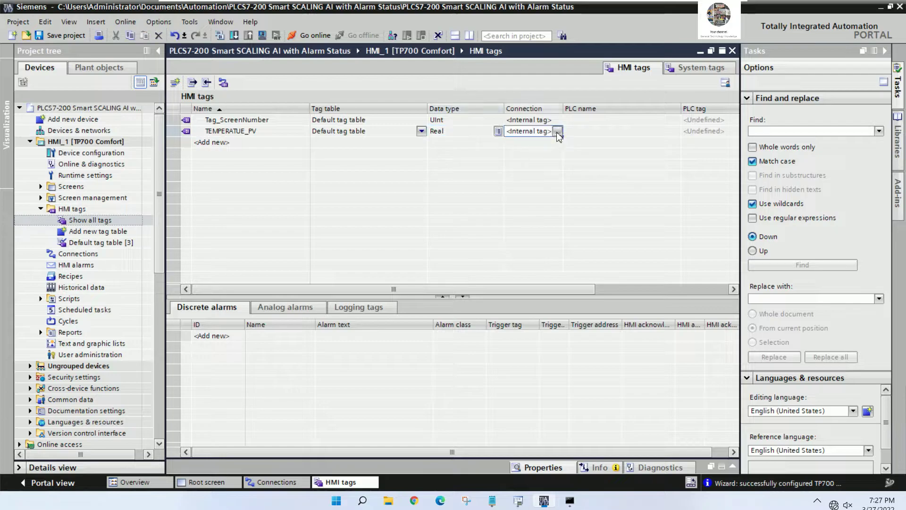
{"action": "left_click", "coordinate": [557, 131]}
{"action": "double_click", "coordinate": [674, 195]}
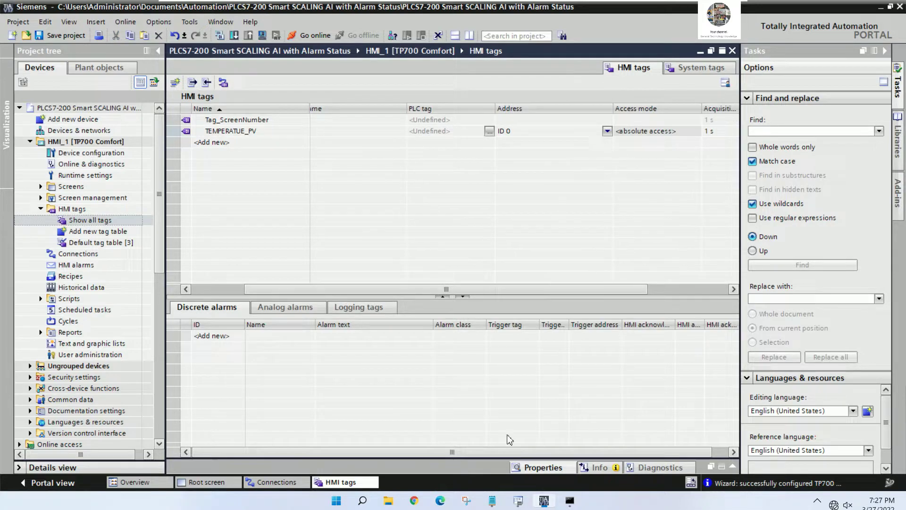
- Set the TEMPERATUE_PV tag's address to VD 16, matching the PV output of the temperature block in the PLC program
{"action": "left_click", "coordinate": [521, 501]}
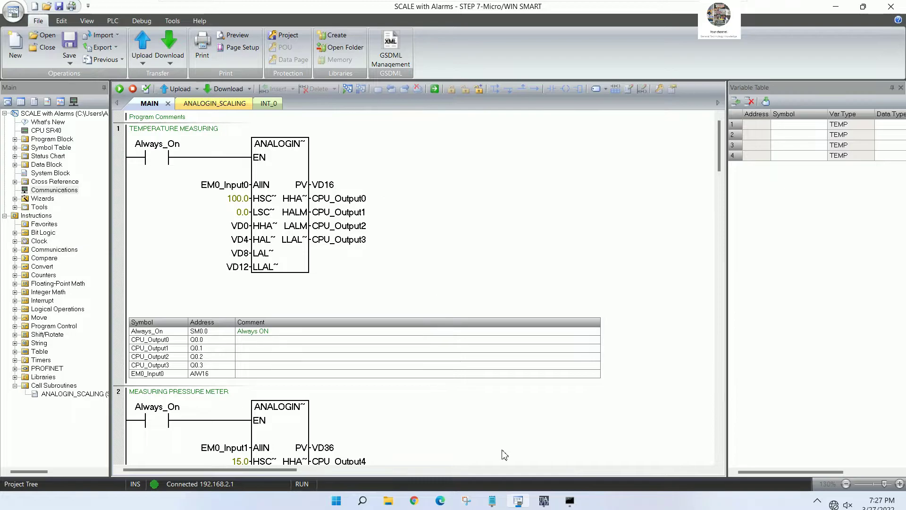
{"action": "left_click", "coordinate": [544, 501]}
{"action": "left_click", "coordinate": [553, 133]}
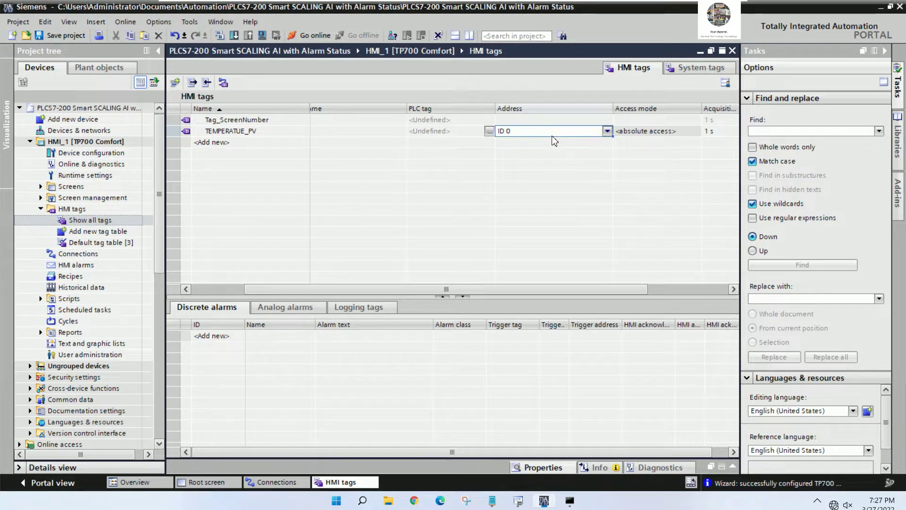
{"action": "left_click", "coordinate": [607, 131]}
{"action": "left_click", "coordinate": [613, 152]}
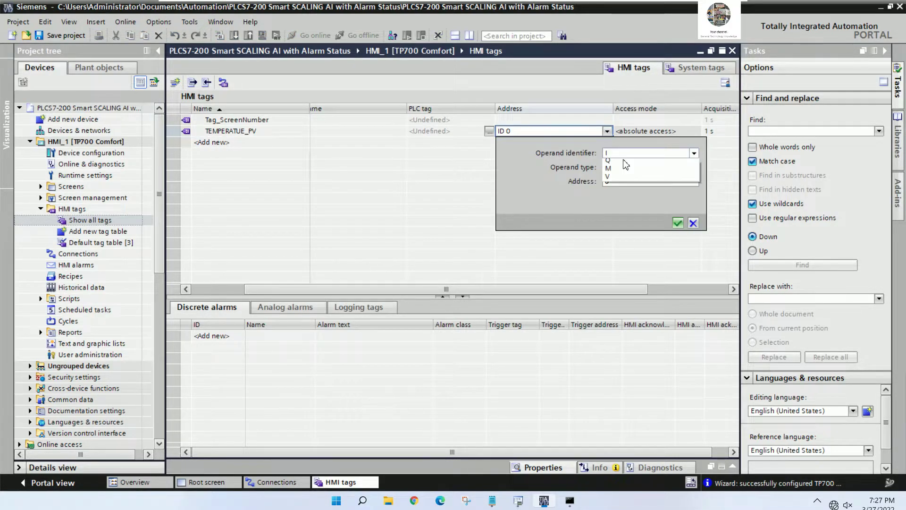
{"action": "left_click", "coordinate": [615, 188]}
{"action": "double_click", "coordinate": [617, 185]}
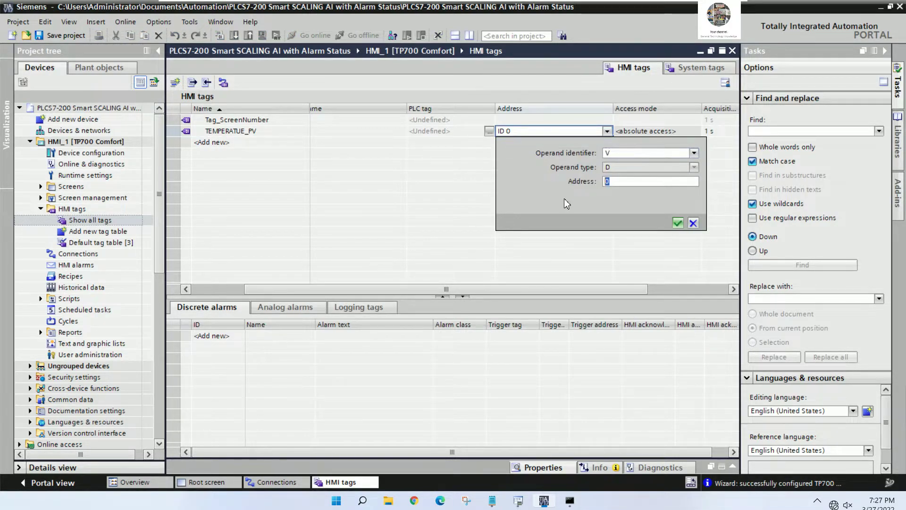
{"action": "type", "text": "16"}
{"action": "left_click", "coordinate": [677, 224]}
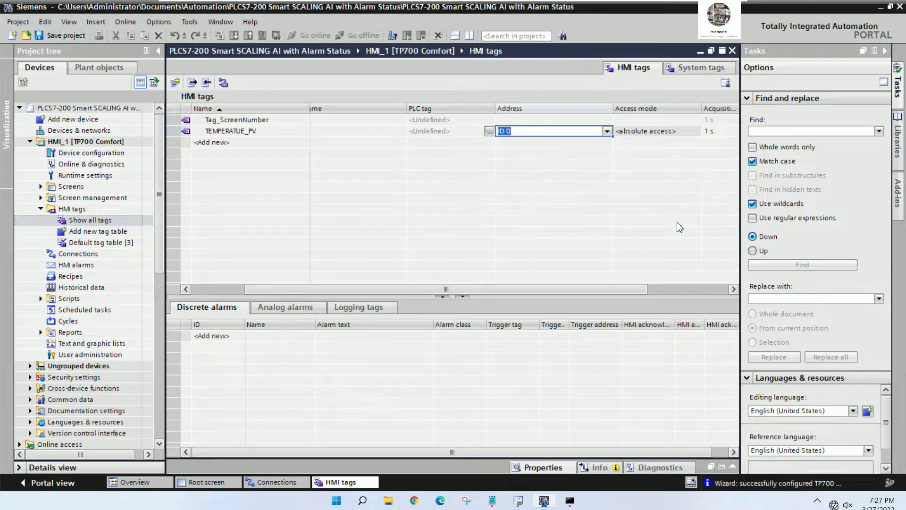
{"action": "left_click_drag", "start_coordinate": [614, 289], "coordinate": [601, 291]}
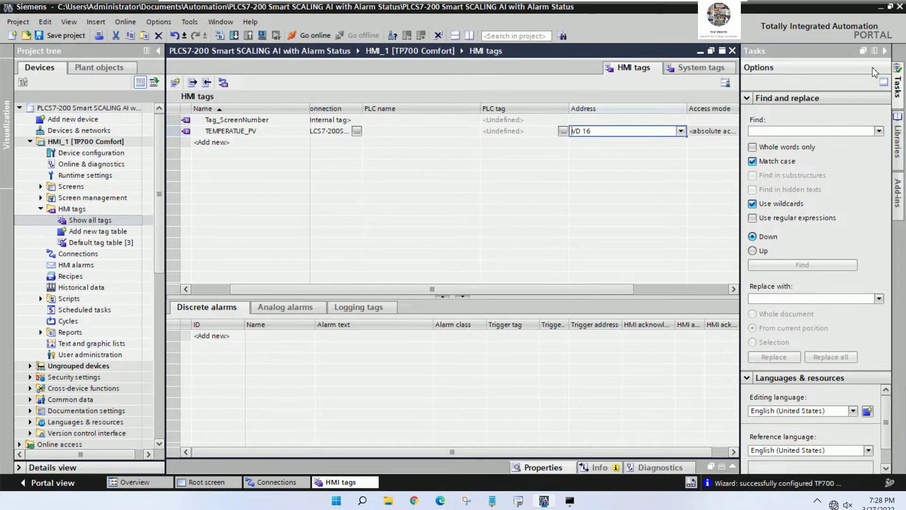
{"action": "left_click", "coordinate": [884, 50]}
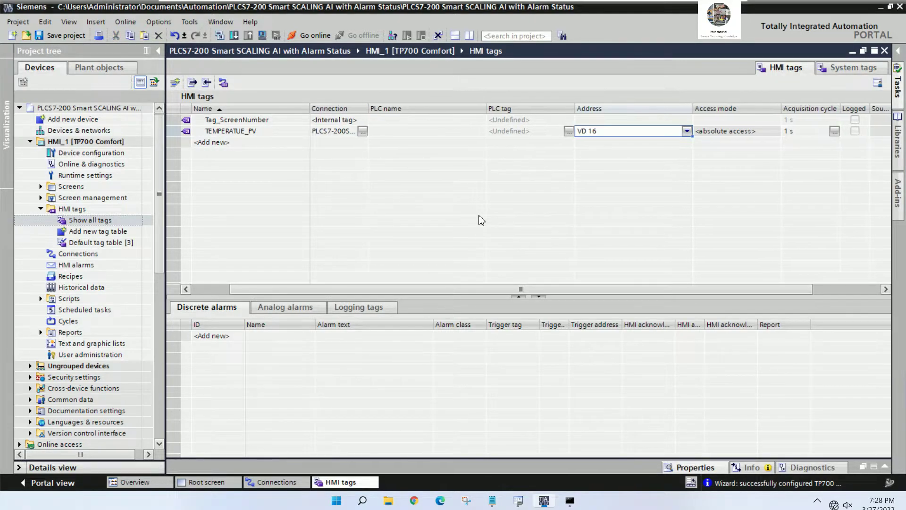
- Add a second HMI tag below TEMPERATUE_PV and name it TEMPERATURE_
{"action": "left_click", "coordinate": [269, 144]}
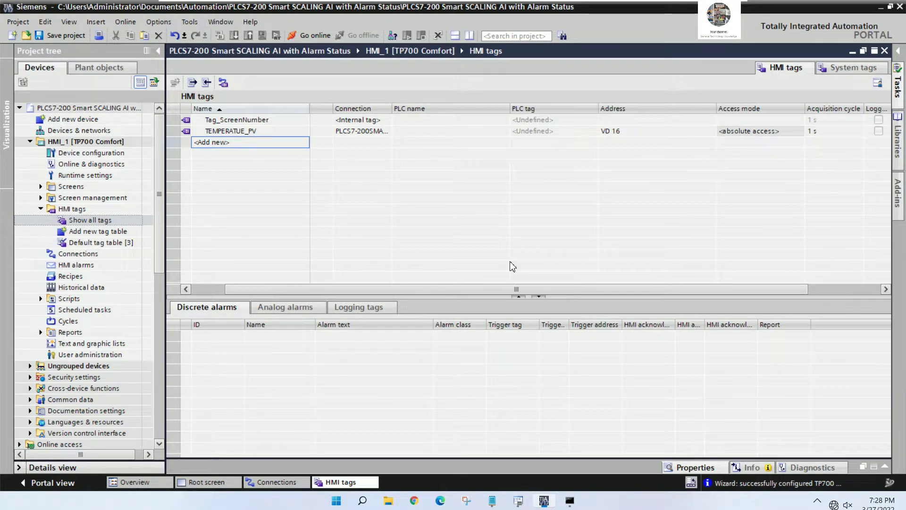
{"action": "type", "text": "TEMPE"}
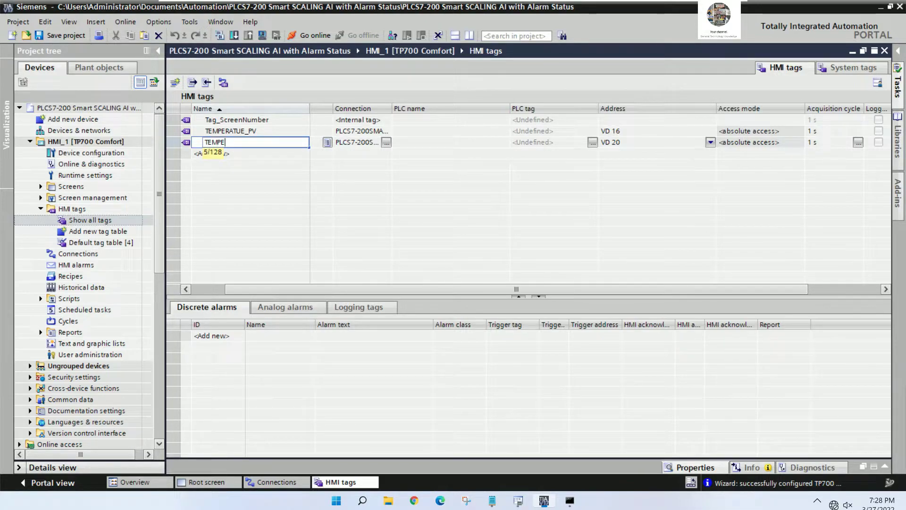
{"action": "type", "text": "RATUE_PV"}
{"action": "key", "text": "Return"}
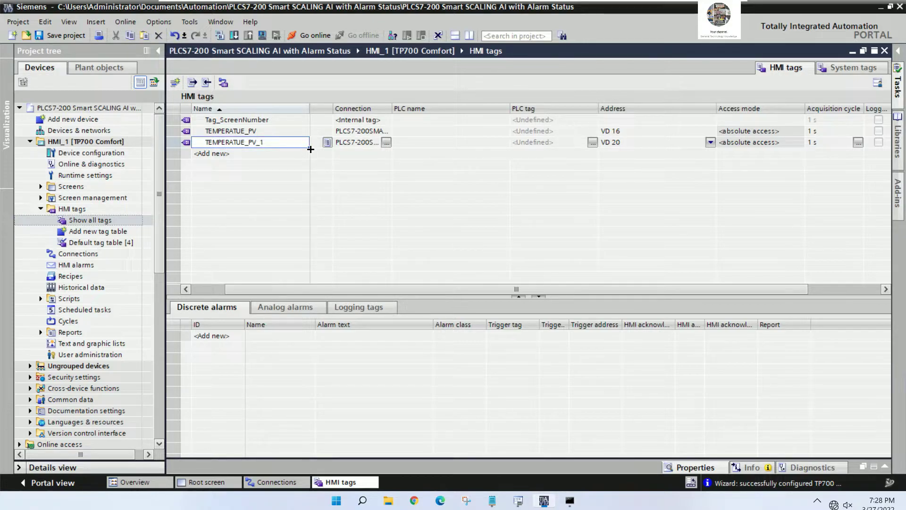
{"action": "left_click", "coordinate": [289, 141]}
{"action": "key", "text": "BackSpace"}
{"action": "key", "text": "BackSpace"}
{"action": "key", "text": "BackSpace"}
{"action": "key", "text": "BackSpace"}
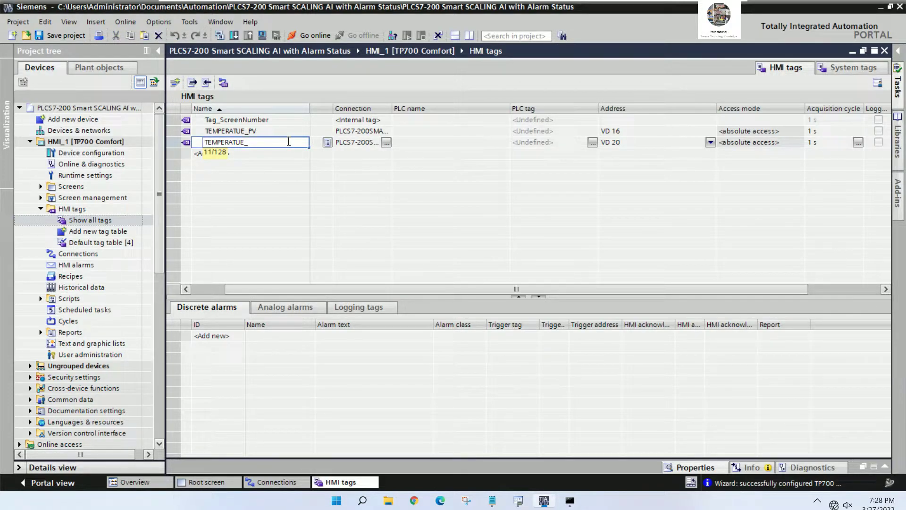
{"action": "left_click", "coordinate": [235, 143]}
{"action": "type", "text": "R"}
{"action": "key", "text": "Return"}
- Correct the spelling of the TEMPERATUE_PV tag's name to TEMPERATURE_PV
{"action": "key", "text": "F2"}
{"action": "left_click", "coordinate": [248, 132]}
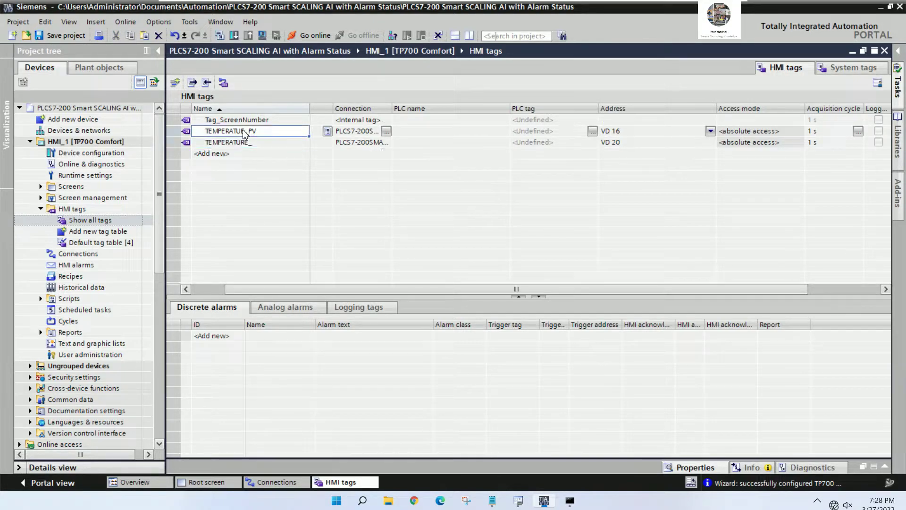
{"action": "left_click", "coordinate": [250, 133]}
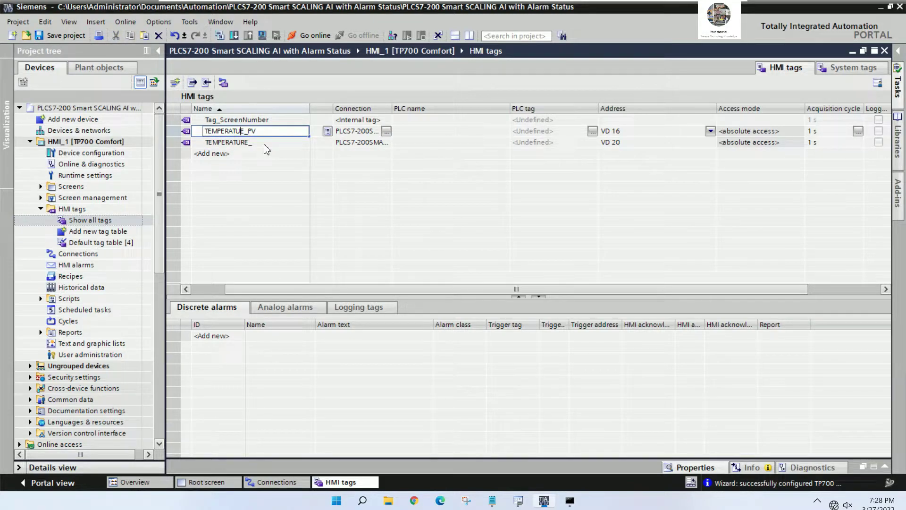
{"action": "type", "text": "R"}
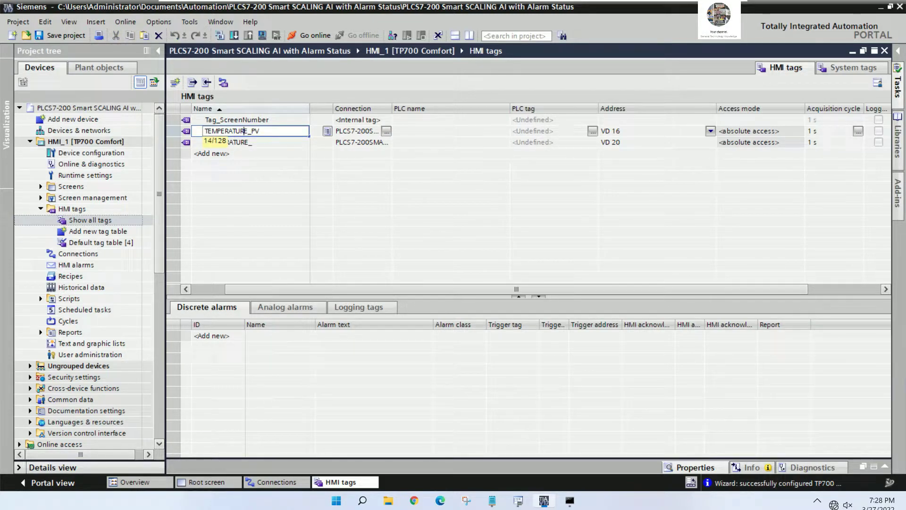
- Complete the TEMPERATURE_ tag's name as TEMPERATURE_HHALMSP
{"action": "left_click", "coordinate": [271, 142]}
{"action": "left_click", "coordinate": [271, 142]}
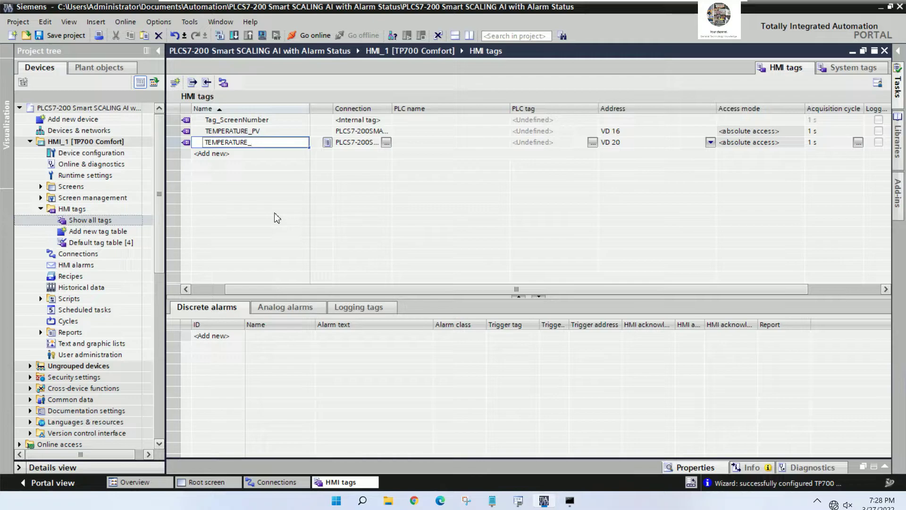
{"action": "type", "text": "HH"}
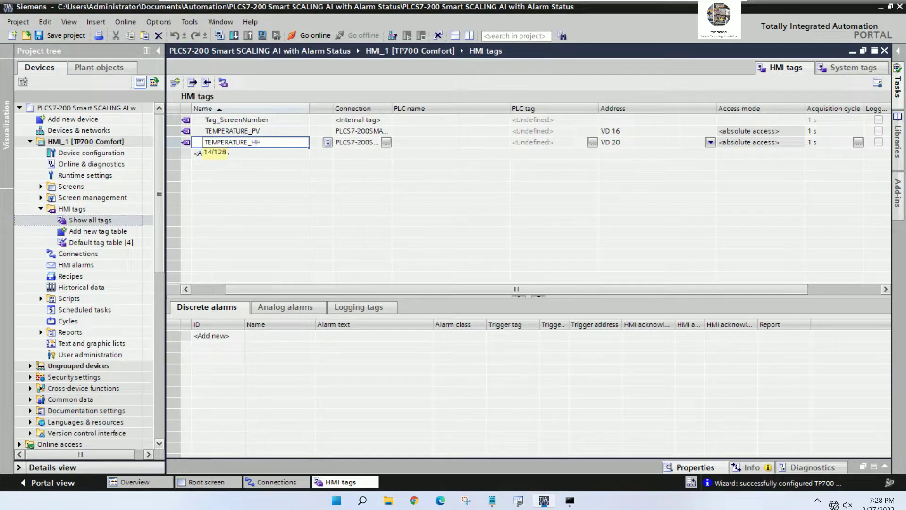
{"action": "type", "text": "ALMSP"}
{"action": "key", "text": "Return"}
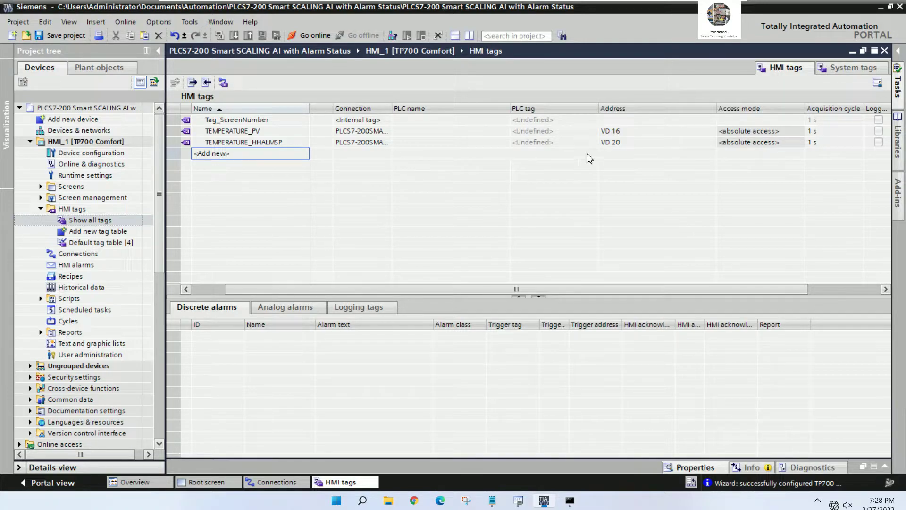
- Check the high-high alarm setpoint's address in STEP 7-Micro/WIN SMART and set the TEMPERATURE_HHALMSP tag's address to VD 0
{"action": "left_click", "coordinate": [520, 505]}
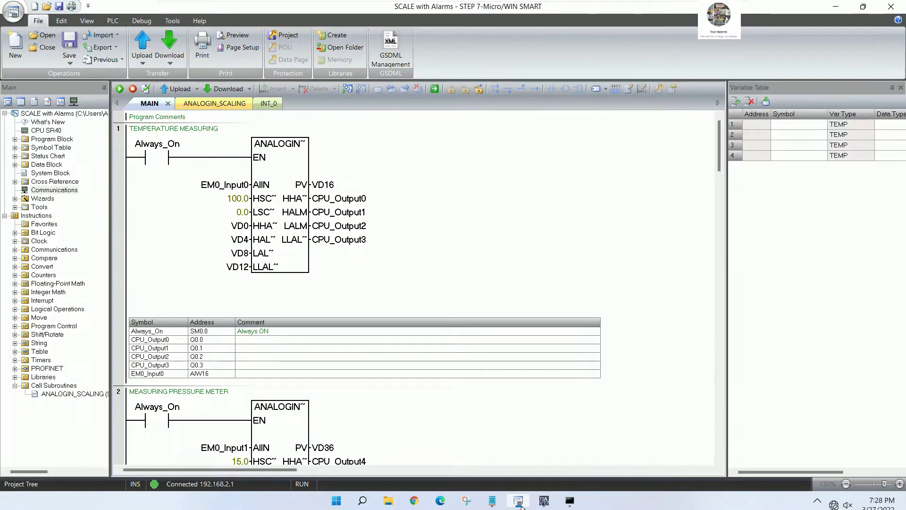
{"action": "left_click", "coordinate": [519, 504]}
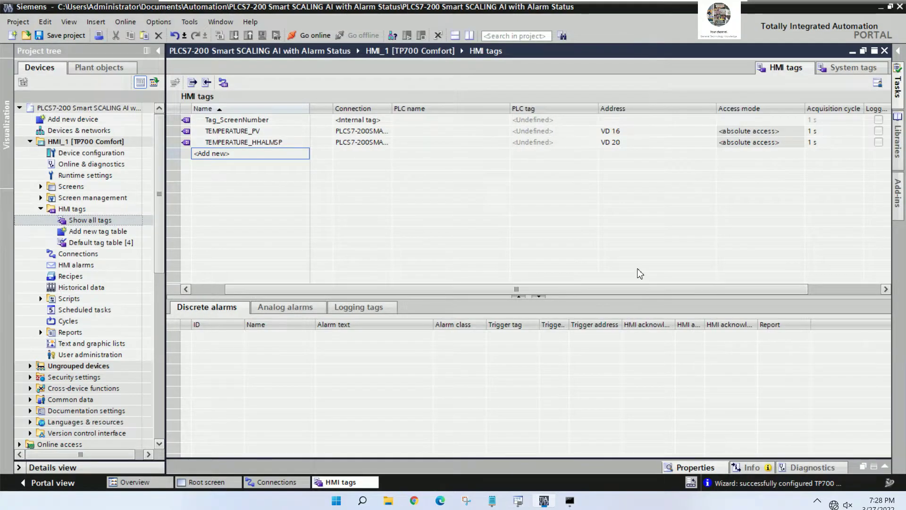
{"action": "left_click", "coordinate": [639, 144]}
{"action": "left_click", "coordinate": [638, 145]}
{"action": "key", "text": "BackSpace"}
{"action": "type", "text": "0"}
{"action": "key", "text": "Return"}
- Duplicate the TEMPERATURE_HHALMSP tag into the next row and rename the copy as TEMPERATURE_HALMSP
{"action": "left_click", "coordinate": [259, 156]}
{"action": "left_click", "coordinate": [288, 144]}
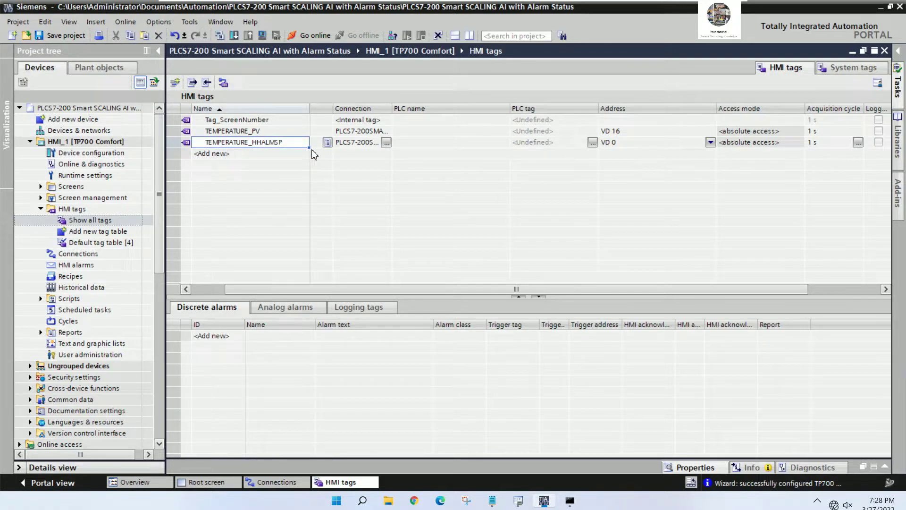
{"action": "left_click_drag", "start_coordinate": [310, 154], "coordinate": [302, 163]}
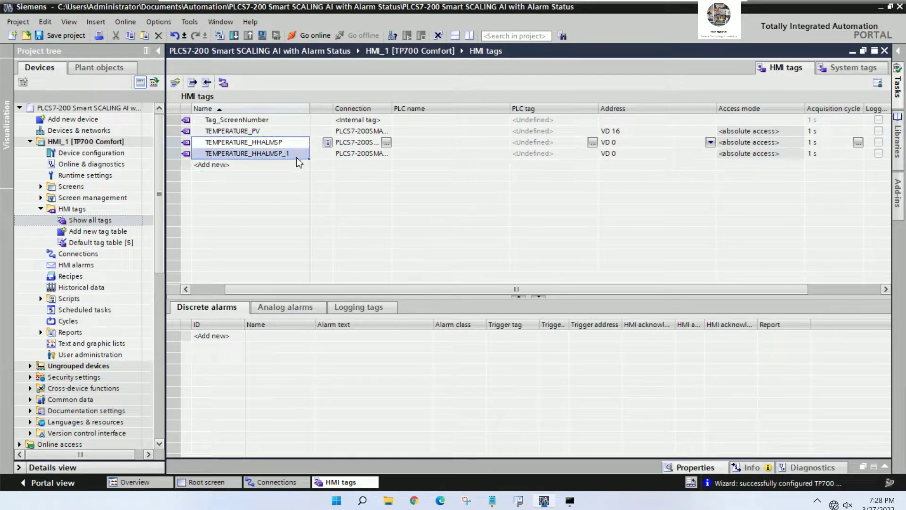
{"action": "double_click", "coordinate": [298, 155]}
{"action": "key", "text": "BackSpace"}
{"action": "key", "text": "BackSpace"}
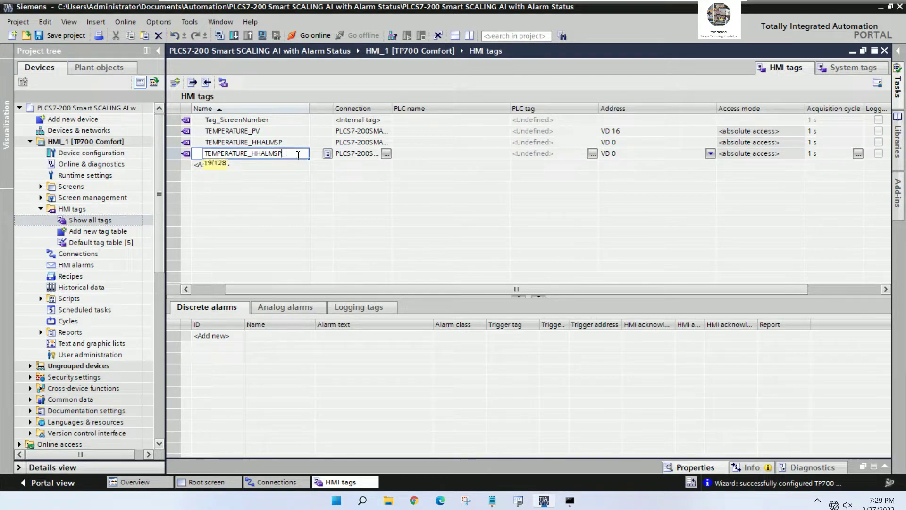
{"action": "left_click", "coordinate": [264, 157]}
{"action": "key", "text": "BackSpace"}
- Set the TEMPERATURE_HALMSP tag's address to VD 4
{"action": "left_click", "coordinate": [626, 159]}
{"action": "left_click", "coordinate": [626, 158]}
{"action": "left_click", "coordinate": [626, 158]}
{"action": "key", "text": "BackSpace"}
{"action": "type", "text": "4"}
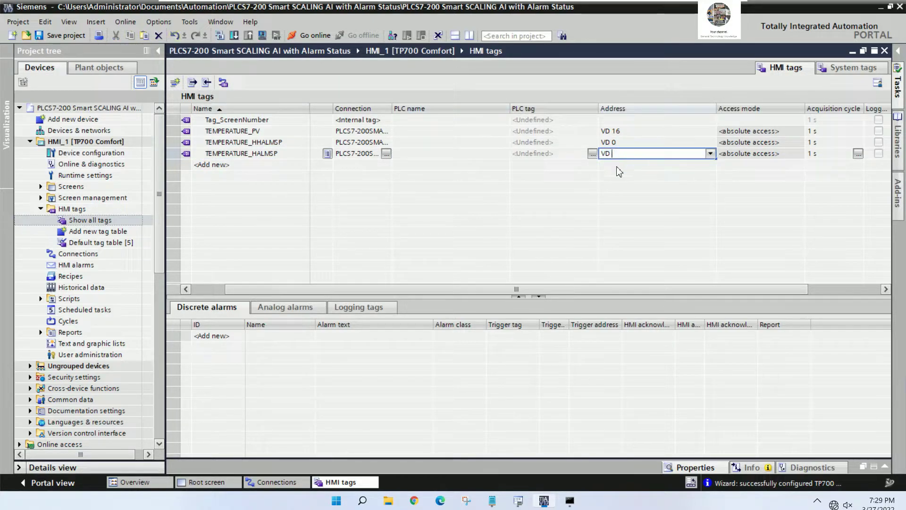
{"action": "key", "text": "Return"}
- Add a tag for the low alarm setpoint and name it TEMPERATURE_LALMSP
{"action": "left_click", "coordinate": [298, 165]}
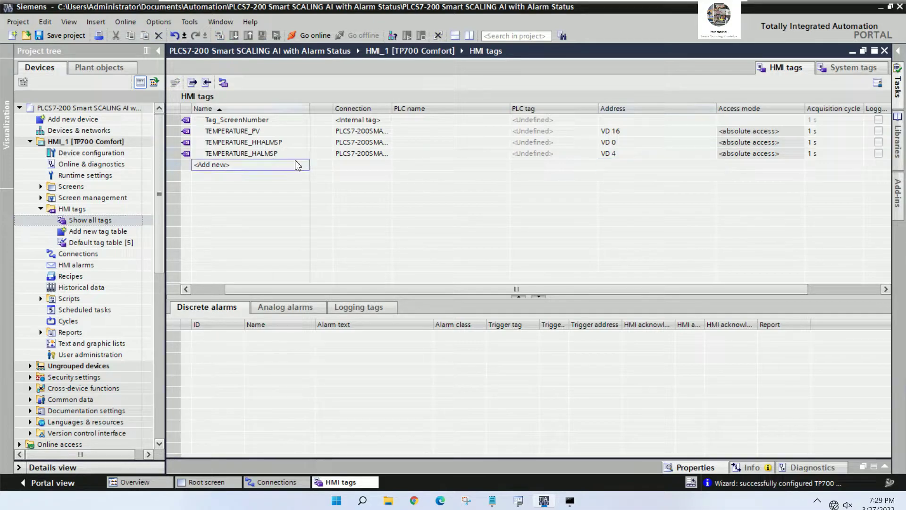
{"action": "double_click", "coordinate": [290, 167]}
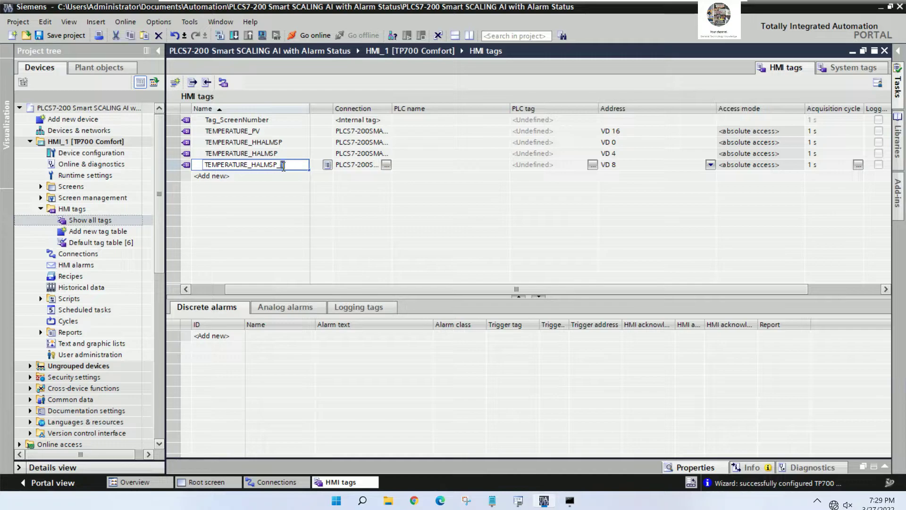
{"action": "key", "text": "BackSpace"}
{"action": "key", "text": "BackSpace"}
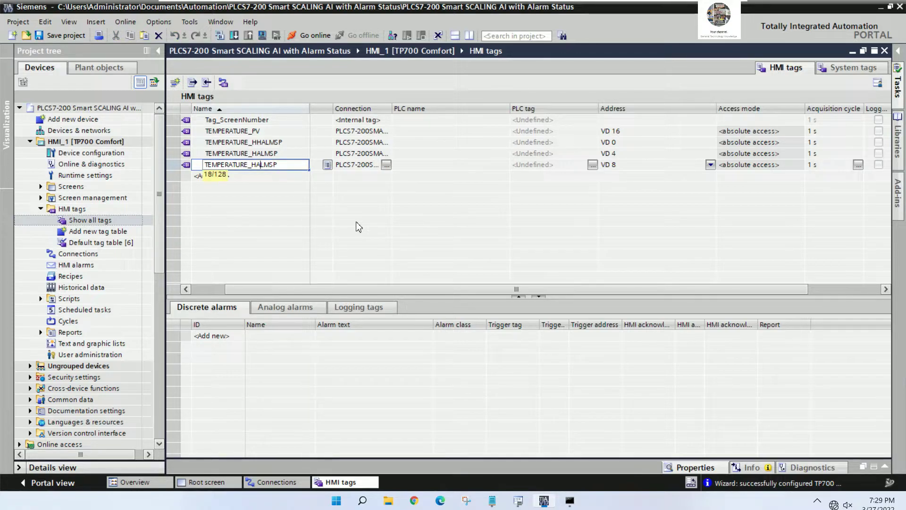
{"action": "key", "text": "BackSpace"}
{"action": "type", "text": "L"}
{"action": "key", "text": "Return"}
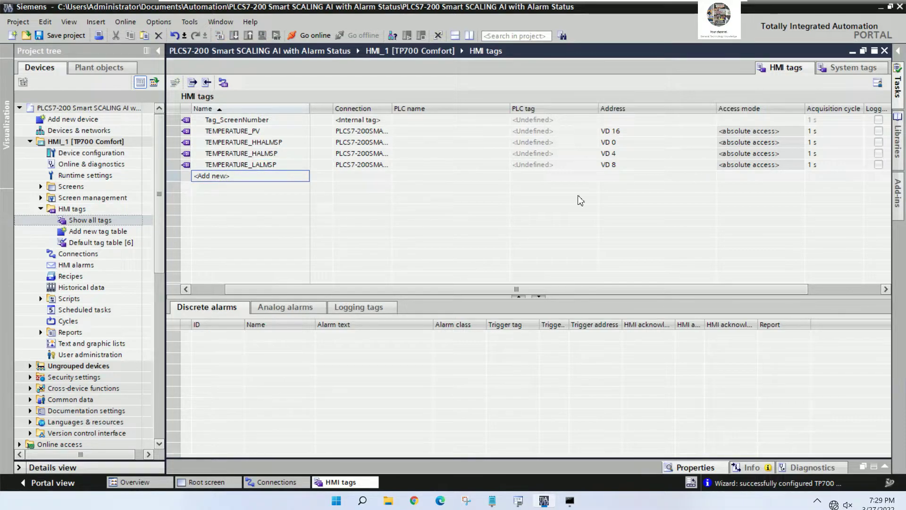
- Add a tag for the low-low alarm setpoint and name it TEMPERATURE_LLALMSP
{"action": "double_click", "coordinate": [276, 175]}
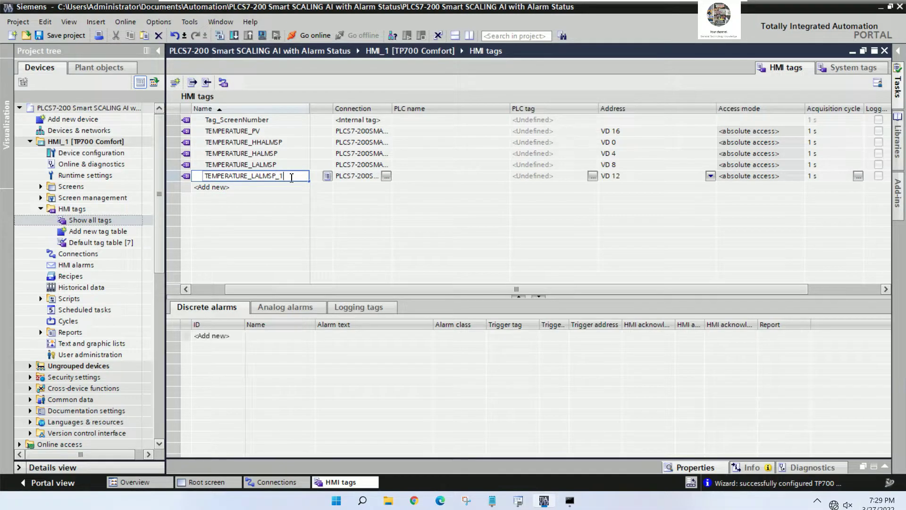
{"action": "key", "text": "BackSpace"}
{"action": "key", "text": "BackSpace"}
{"action": "type", "text": "L"}
{"action": "key", "text": "Return"}
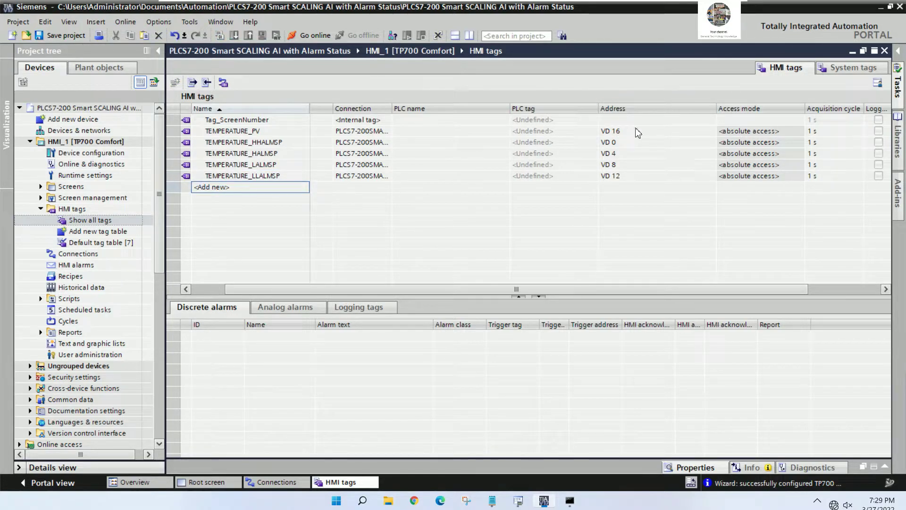
- Set the acquisition cycle of all five TEMPERATURE tags to 100 ms, filling it down from TEMPERATURE_PV
{"action": "left_click", "coordinate": [855, 131]}
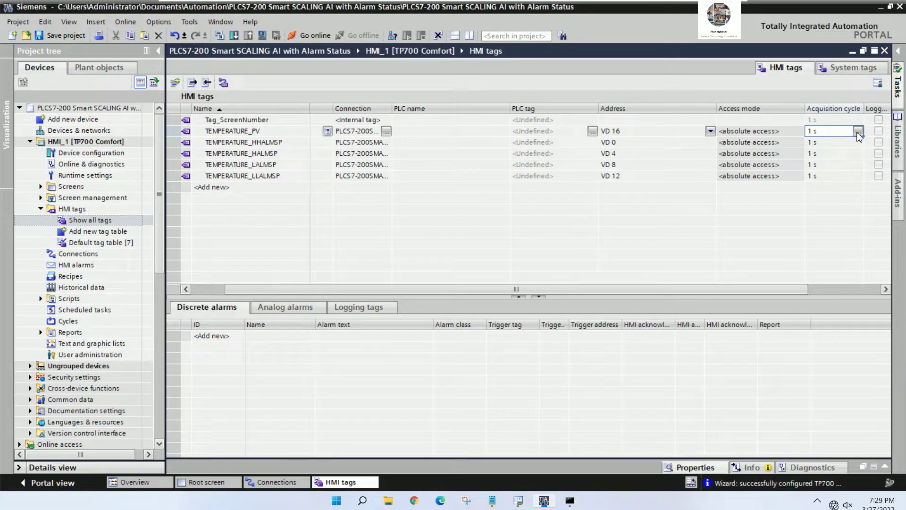
{"action": "left_click", "coordinate": [857, 132]}
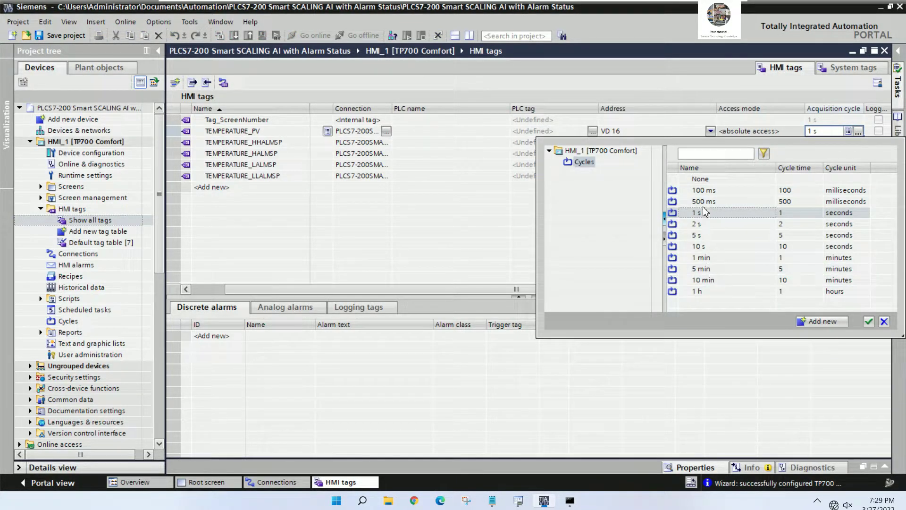
{"action": "double_click", "coordinate": [707, 191]}
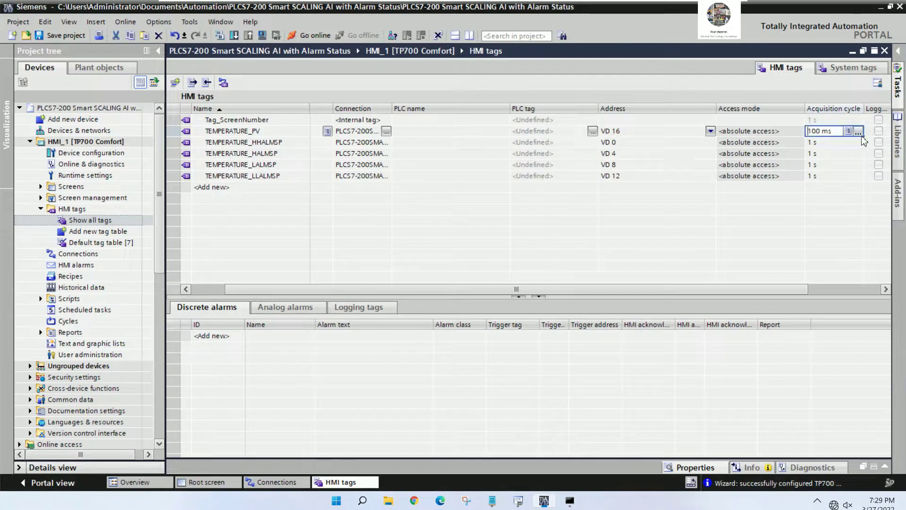
{"action": "left_click_drag", "start_coordinate": [863, 136], "coordinate": [860, 178]}
{"action": "left_click", "coordinate": [528, 286]}
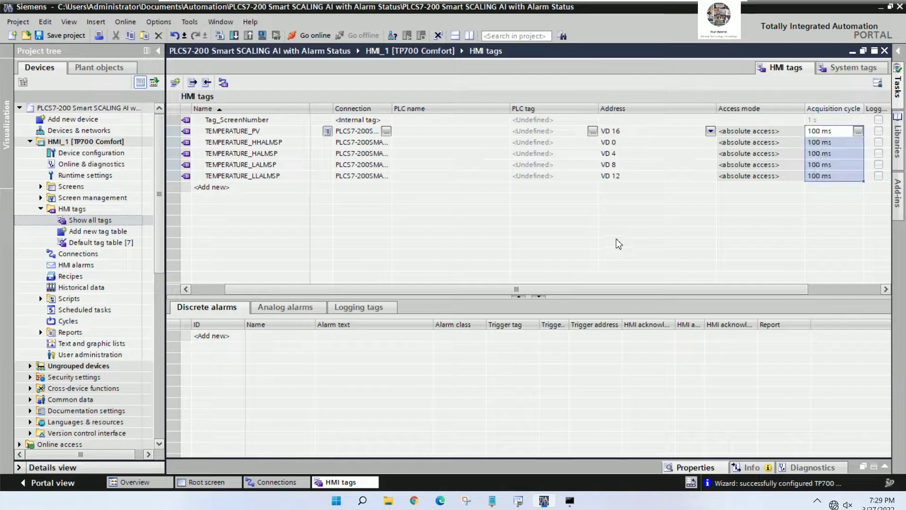
- Add a tag for the temperature alarm output and name it TEMPERATURE_HALM
{"action": "left_click", "coordinate": [259, 189]}
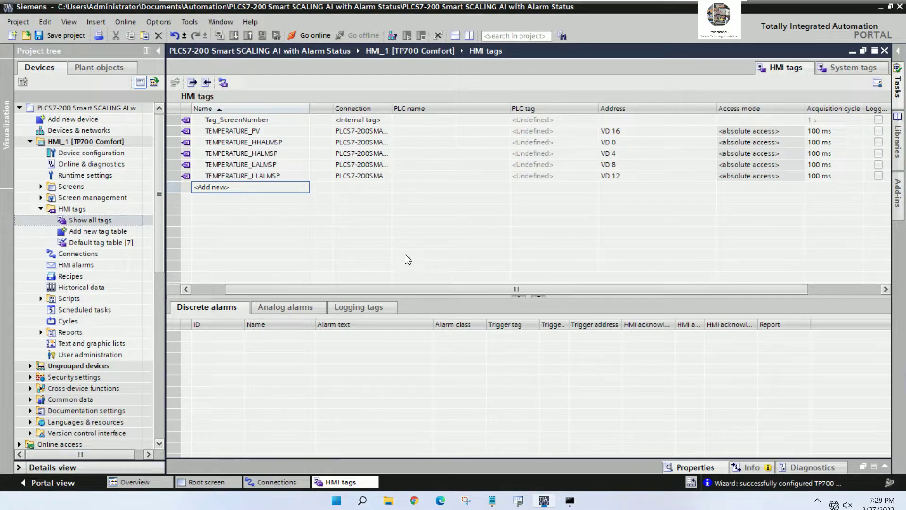
{"action": "double_click", "coordinate": [264, 188]}
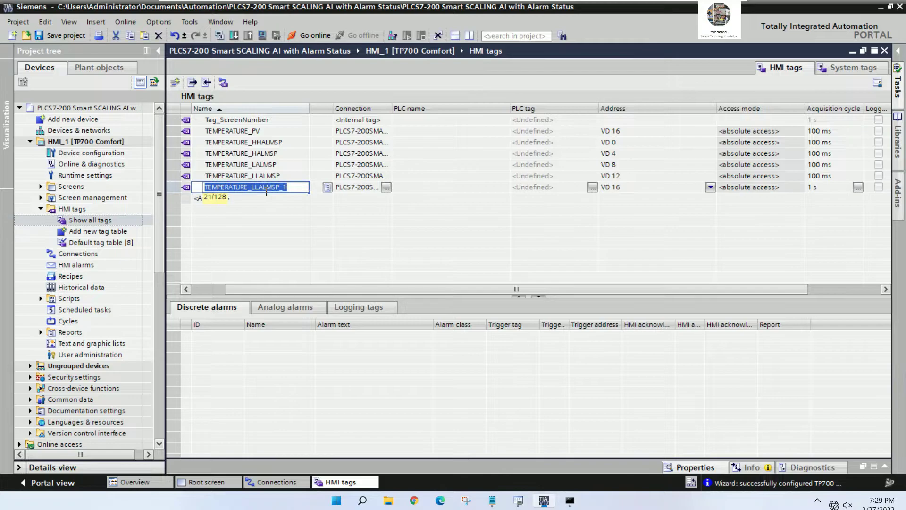
{"action": "key", "text": "BackSpace"}
{"action": "key", "text": "BackSpace"}
{"action": "key", "text": "BackSpace"}
{"action": "key", "text": "BackSpace"}
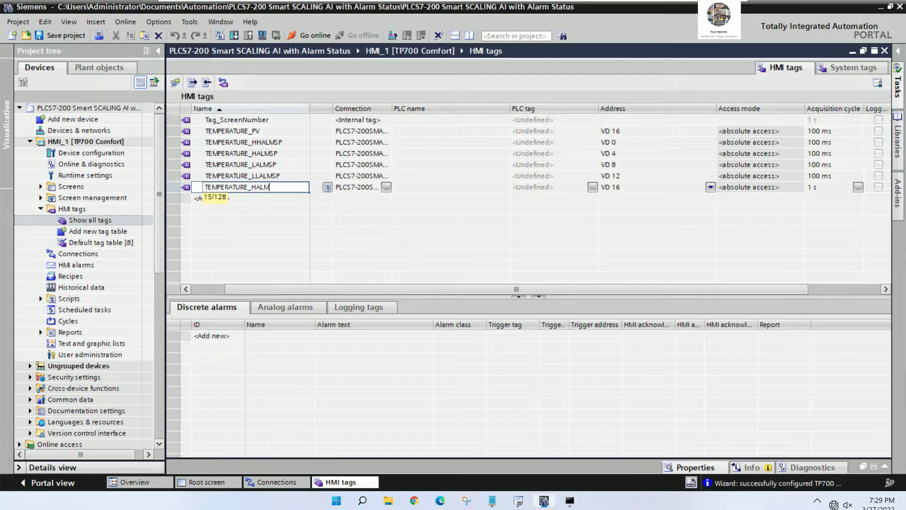
{"action": "key", "text": "Return"}
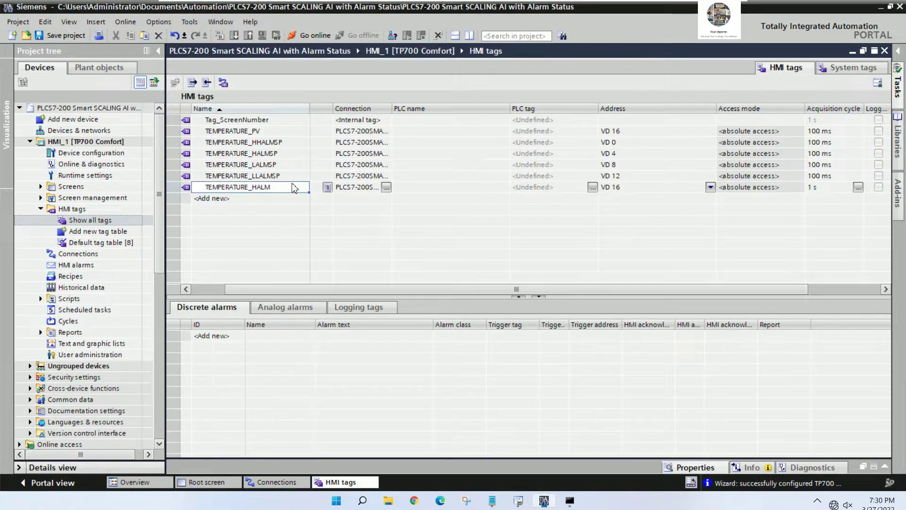
- Check the temperature block's alarm outputs in STEP 7-Micro/WIN SMART, and set the TEMPERATURE_HALM tag's data type to Bool in TIA Portal
{"action": "left_click", "coordinate": [545, 502]}
{"action": "left_click", "coordinate": [545, 501]}
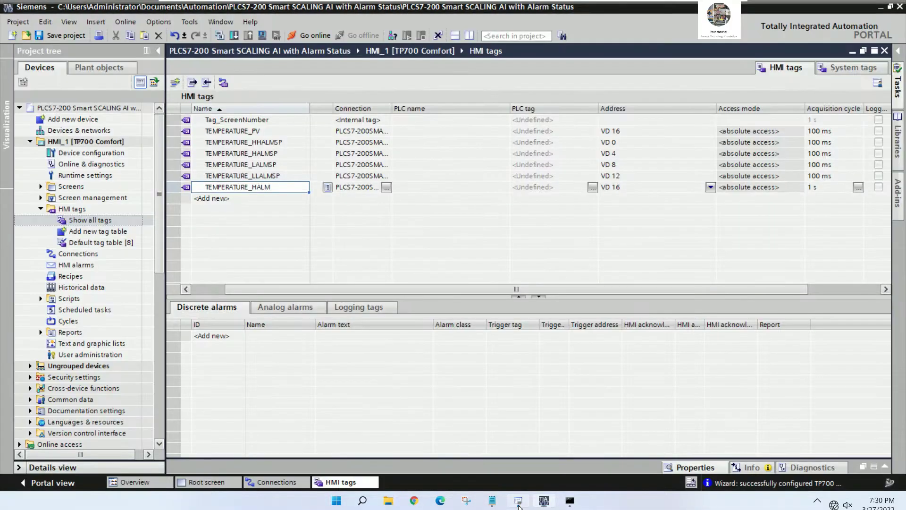
{"action": "left_click", "coordinate": [519, 500]}
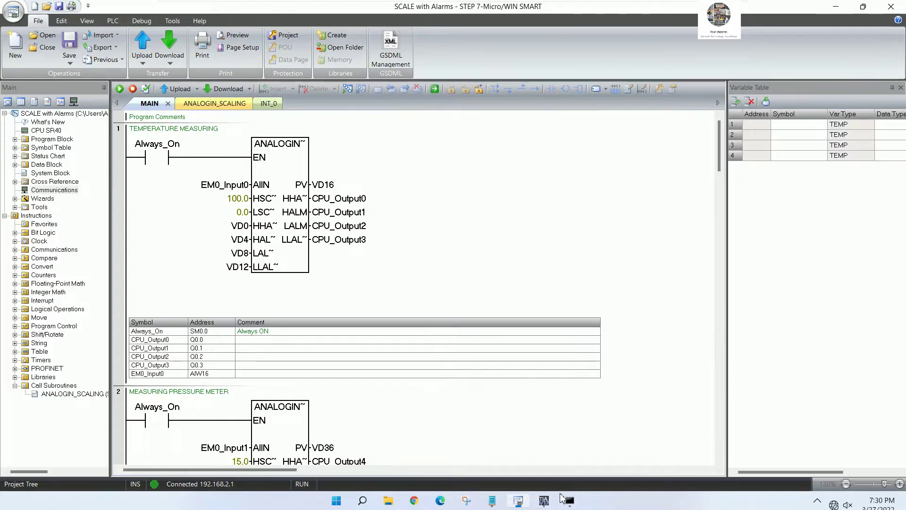
{"action": "left_click", "coordinate": [544, 501]}
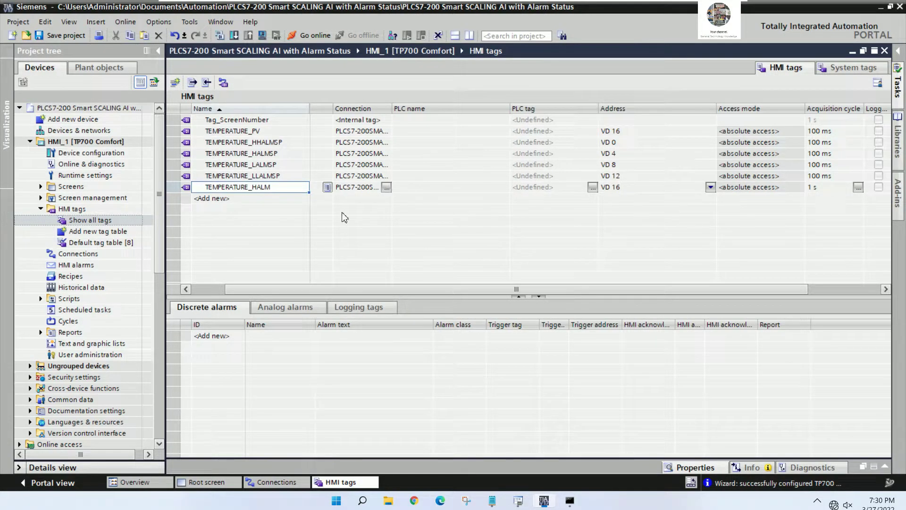
{"action": "left_click_drag", "start_coordinate": [370, 291], "coordinate": [262, 289]}
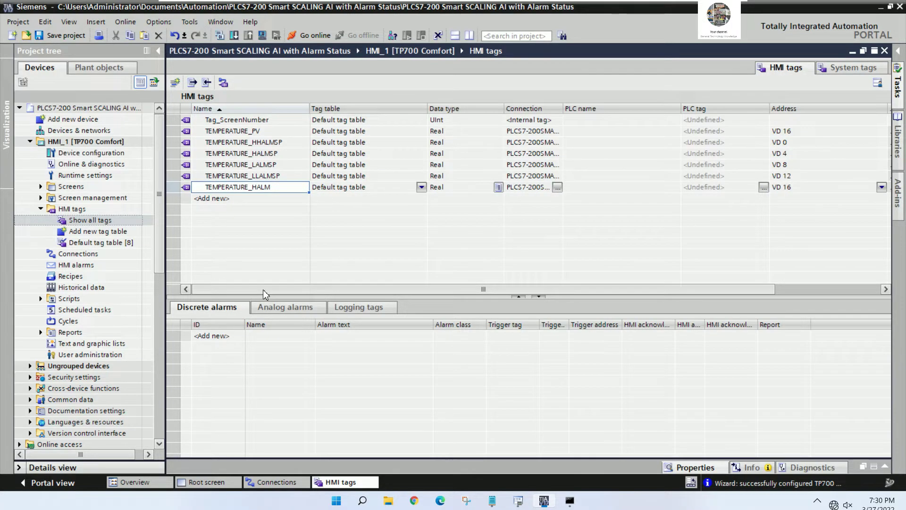
{"action": "left_click", "coordinate": [499, 187]}
{"action": "left_click", "coordinate": [499, 187]}
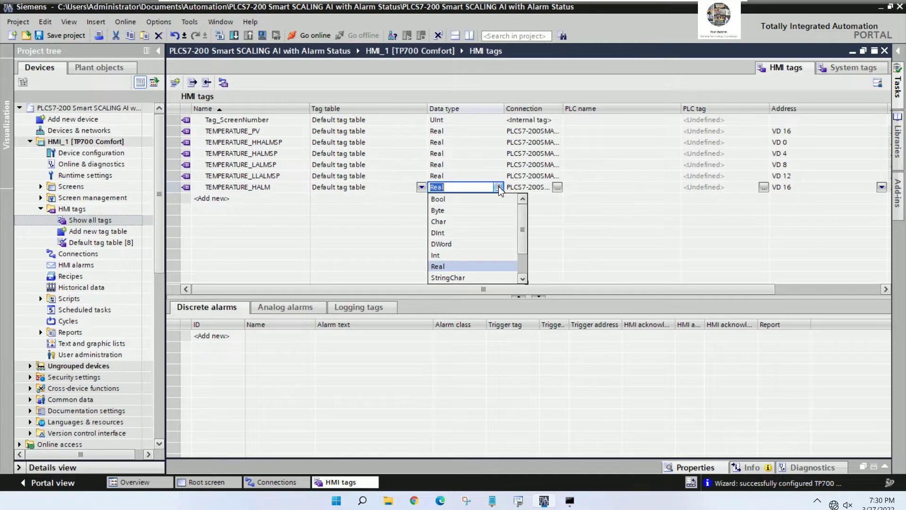
{"action": "left_click", "coordinate": [454, 200]}
- Narrow the tag table's columns, including Address, so that the acquisition cycle fits in view beside the names
{"action": "left_click_drag", "start_coordinate": [499, 289], "coordinate": [459, 288]}
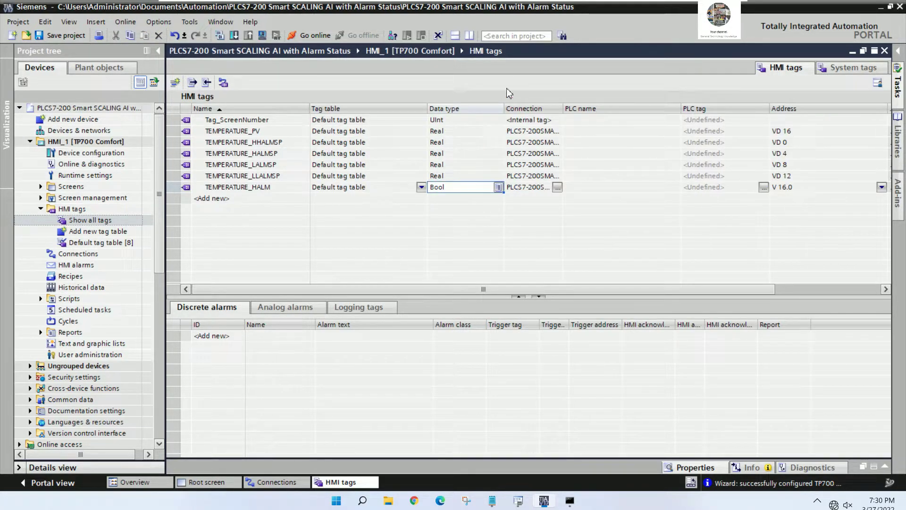
{"action": "left_click_drag", "start_coordinate": [464, 109], "coordinate": [361, 116]}
{"action": "left_click_drag", "start_coordinate": [598, 116], "coordinate": [519, 119]}
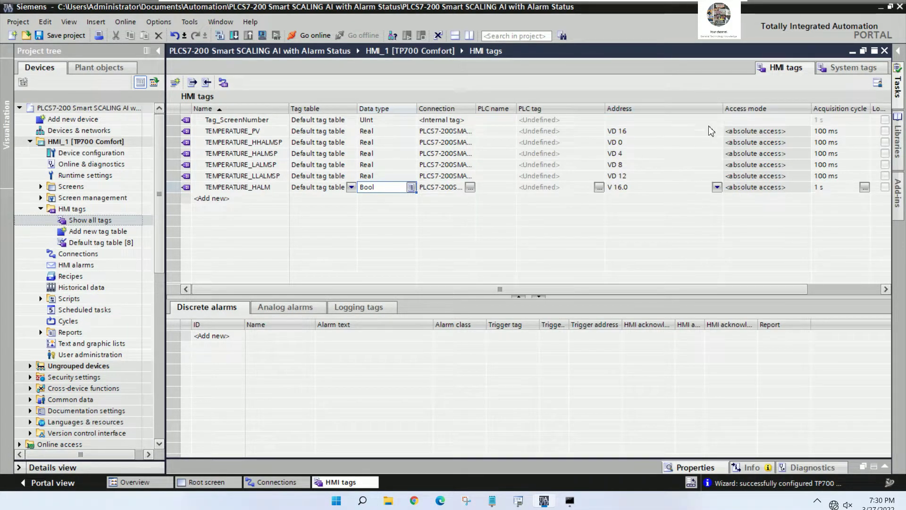
{"action": "left_click_drag", "start_coordinate": [723, 110], "coordinate": [645, 110]}
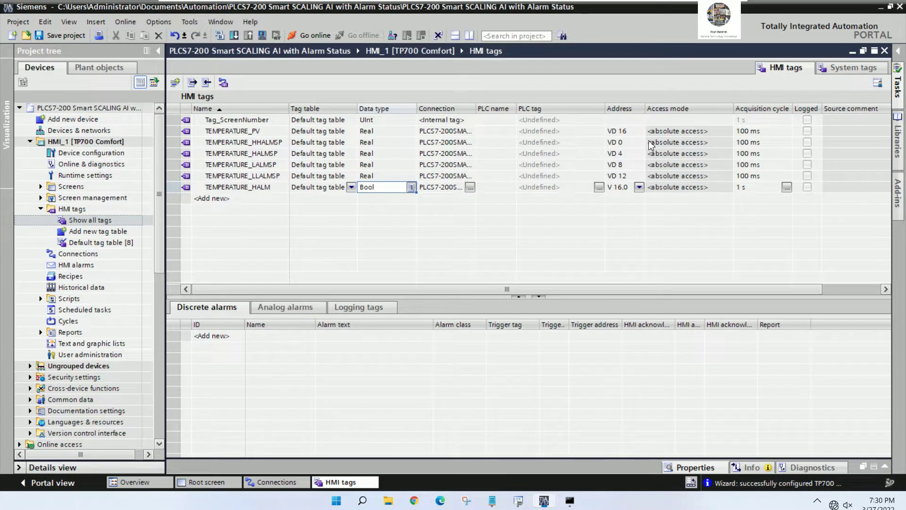
- Set the TEMPERATURE_HALM tag's address to Q 0.0, using operand identifier Q
{"action": "left_click", "coordinate": [639, 187]}
{"action": "left_click", "coordinate": [736, 209]}
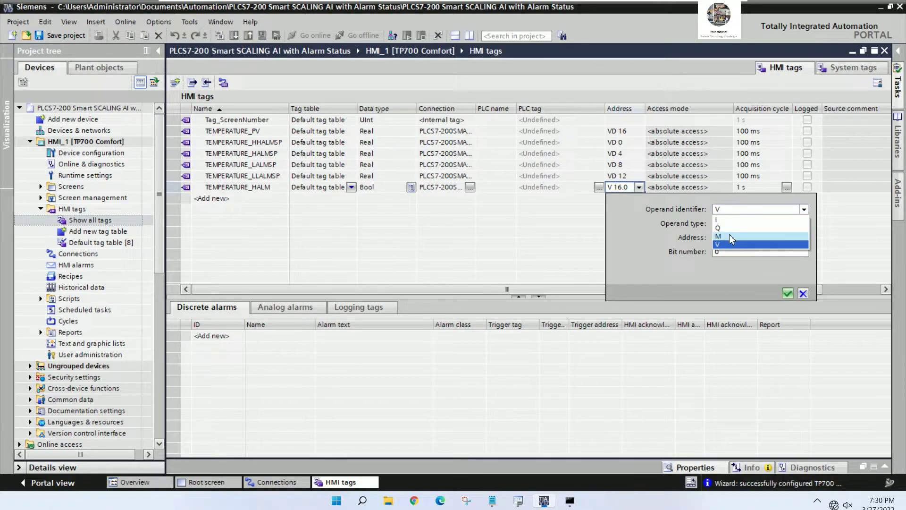
{"action": "left_click", "coordinate": [731, 227]}
{"action": "key", "text": "Tab"}
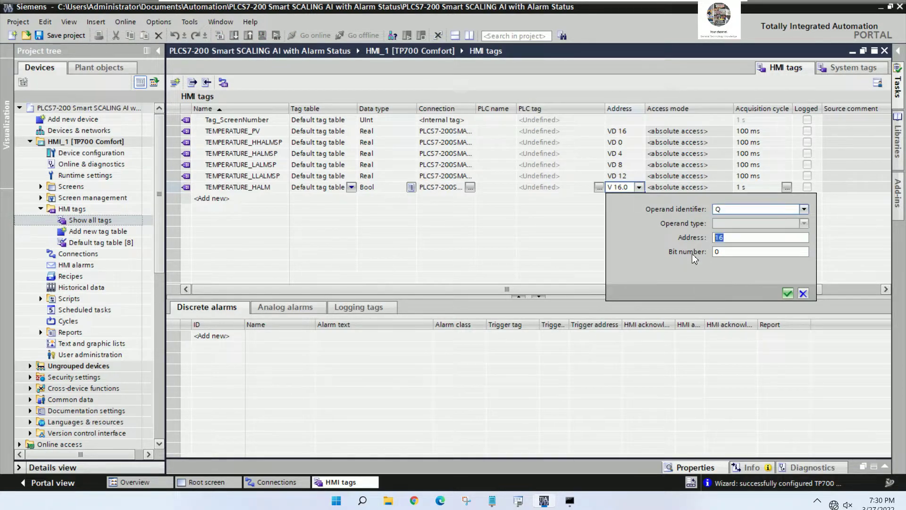
{"action": "left_click", "coordinate": [788, 291]}
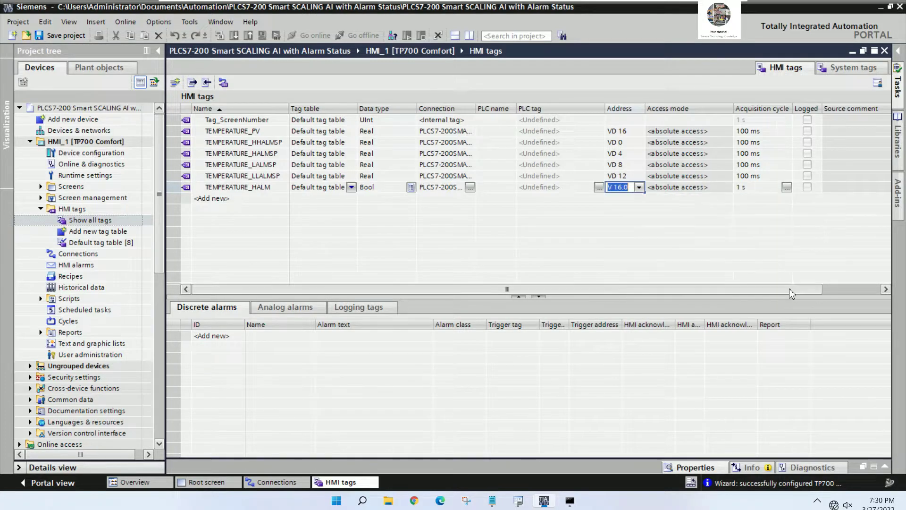
- Add another Bool alarm tag at Q 0.1 and rename the Q 0.0 tag TEMPERATURE_HHALM
{"action": "left_click", "coordinate": [275, 198]}
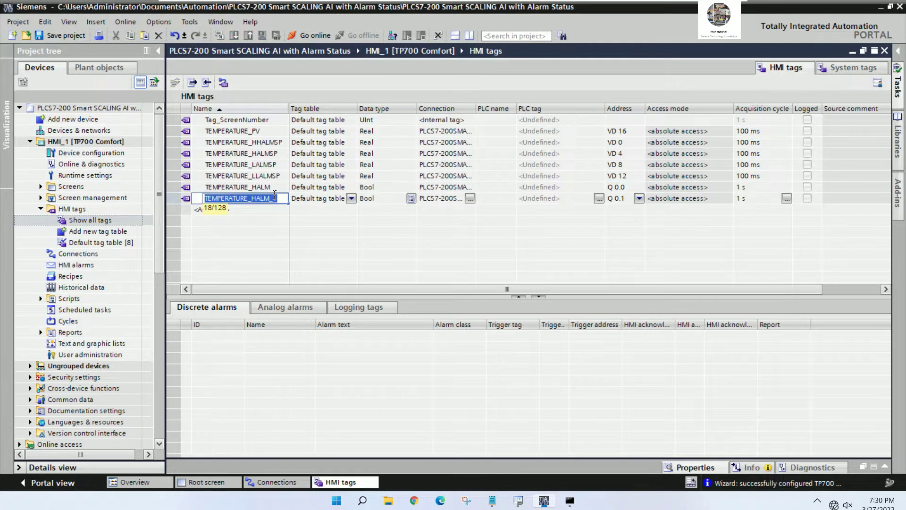
{"action": "left_click", "coordinate": [278, 198]}
{"action": "left_click", "coordinate": [259, 188]}
{"action": "left_click", "coordinate": [260, 188]}
{"action": "type", "text": "H"}
{"action": "key", "text": "Return"}
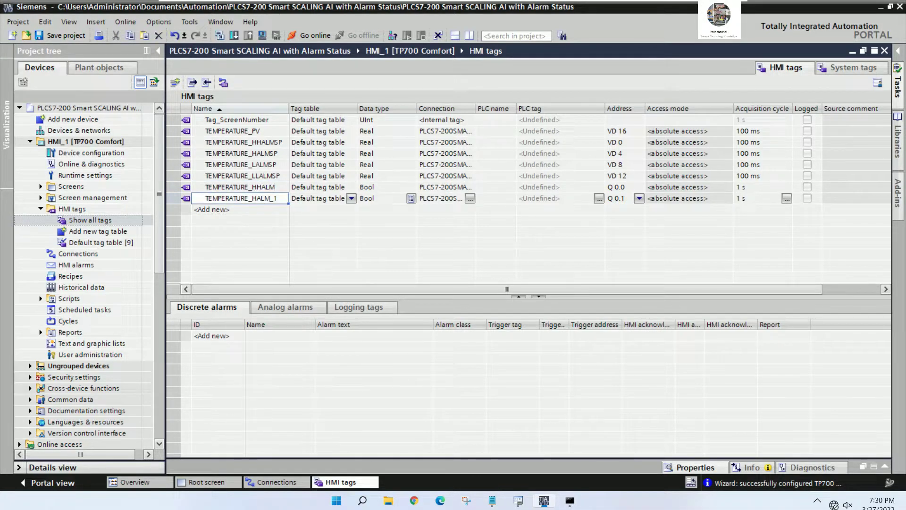
- Rename the Q 0.1 alarm tag TEMPERATURE_HALM
{"action": "left_click", "coordinate": [287, 199]}
{"action": "left_click", "coordinate": [288, 199]}
{"action": "key", "text": "BackSpace"}
{"action": "key", "text": "BackSpace"}
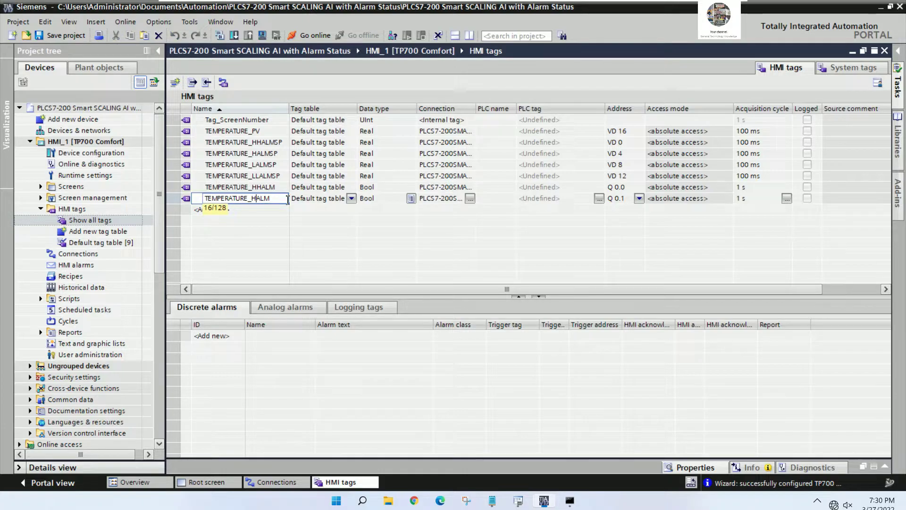
{"action": "key", "text": "Return"}
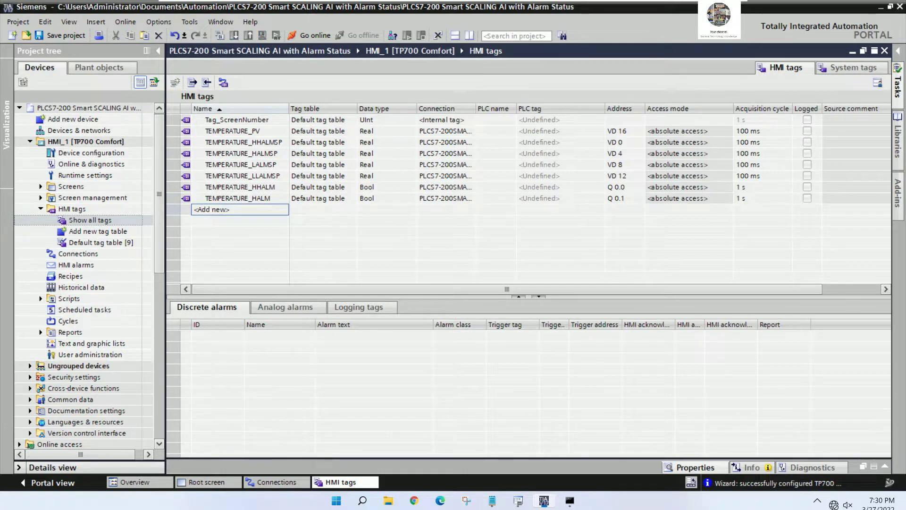
- Add a tag for the low alarm output at Q 0.2 and name it TEMPERATURE_LALM
{"action": "double_click", "coordinate": [276, 210]}
{"action": "key", "text": "BackSpace"}
{"action": "key", "text": "BackSpace"}
{"action": "key", "text": "BackSpace"}
{"action": "key", "text": "BackSpace"}
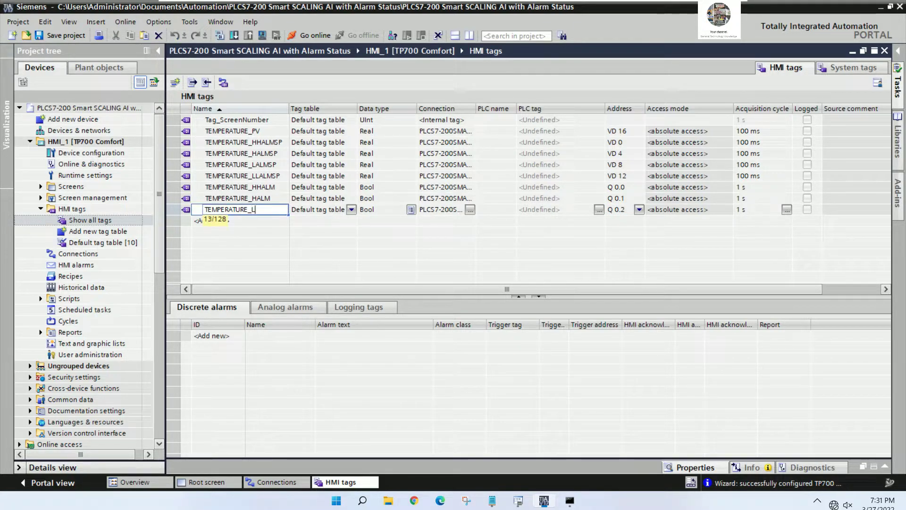
{"action": "key", "text": "Return"}
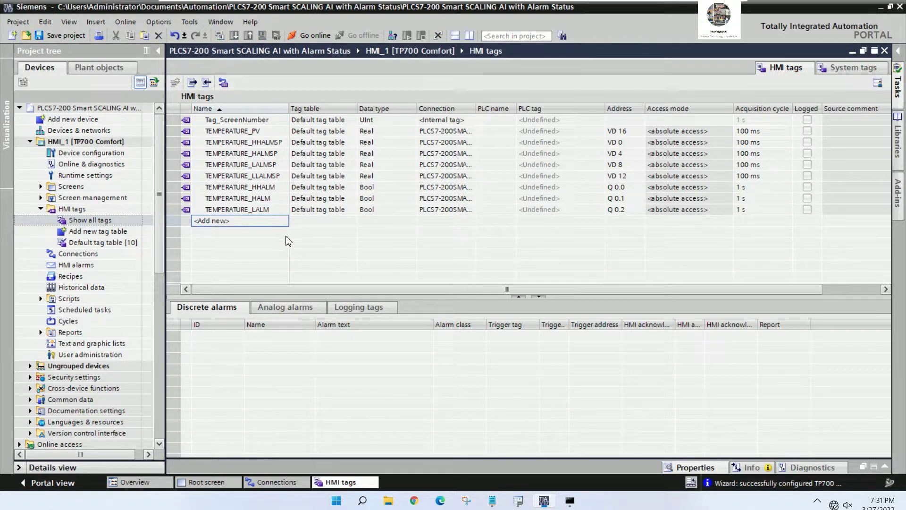
- Add a tag for the low-low alarm output at Q 0.3 and name it TEMPERATURE_LLALM
{"action": "double_click", "coordinate": [281, 222]}
{"action": "left_click", "coordinate": [281, 223]}
{"action": "type", "text": "=="}
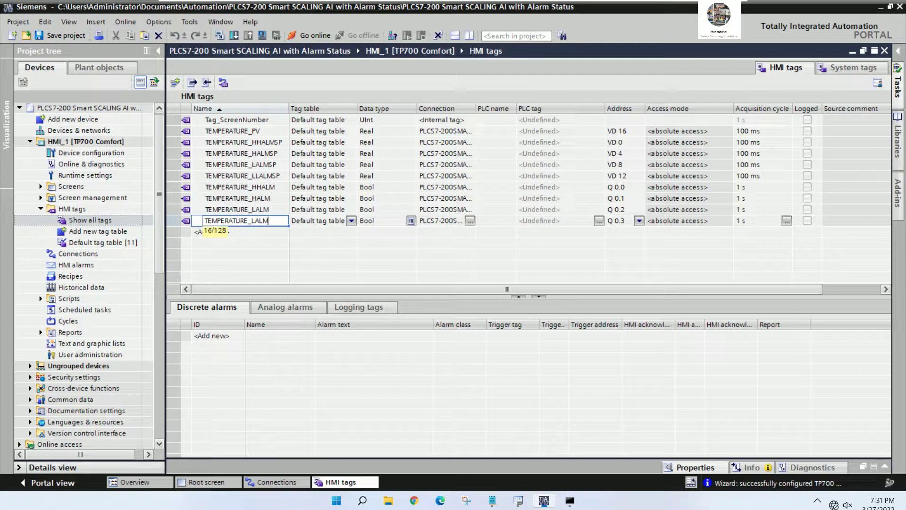
{"action": "key", "text": "Return"}
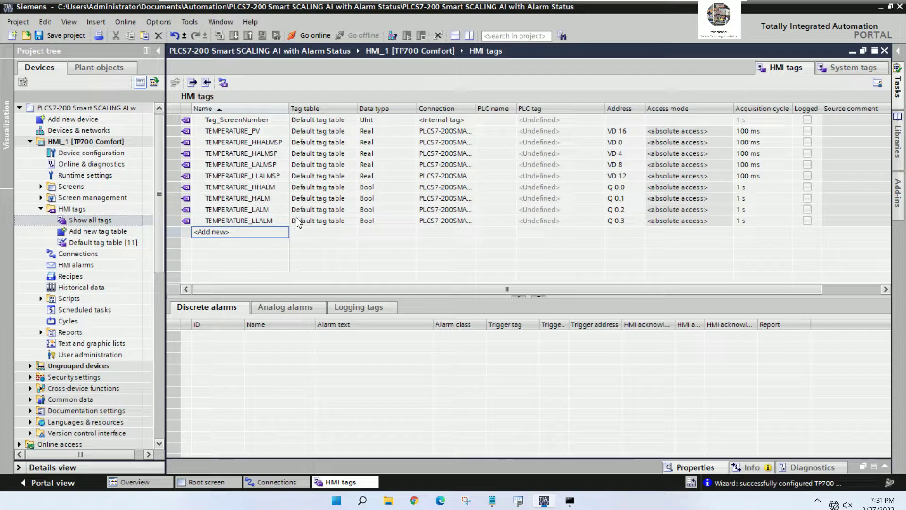
- Copy all nine TEMPERATURE tags, from TEMPERATURE_PV to TEMPERATURE_LLALM, and paste them into the empty row below
{"action": "left_click_drag", "start_coordinate": [179, 136], "coordinate": [165, 229]}
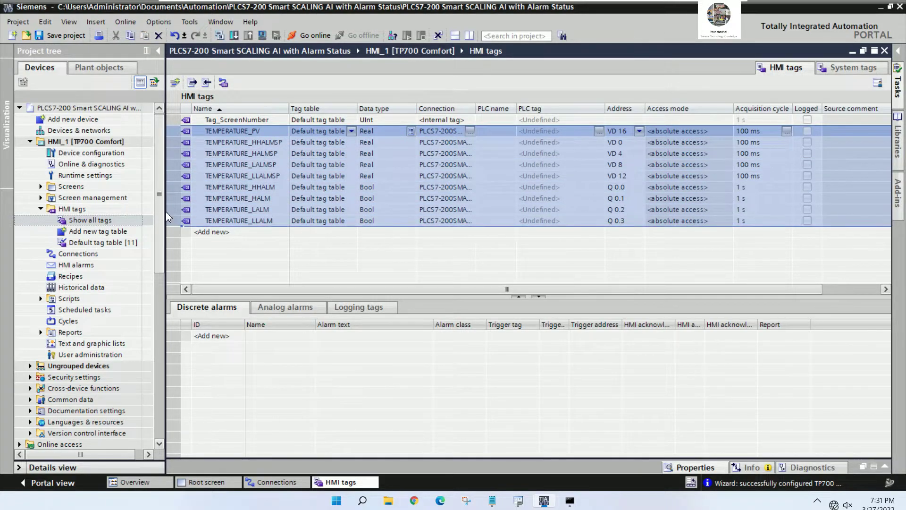
{"action": "right_click", "coordinate": [176, 169]}
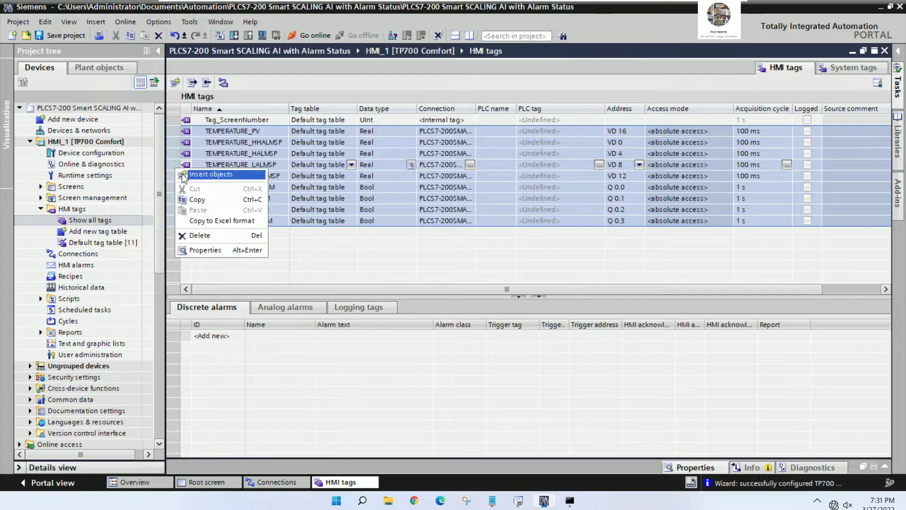
{"action": "left_click", "coordinate": [195, 202]}
{"action": "left_click", "coordinate": [183, 233]}
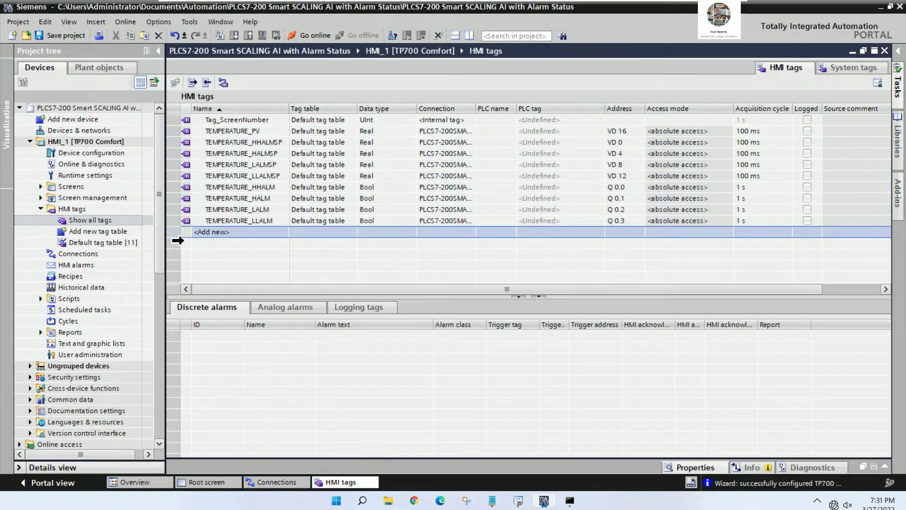
{"action": "right_click", "coordinate": [184, 235]}
{"action": "left_click", "coordinate": [205, 263]}
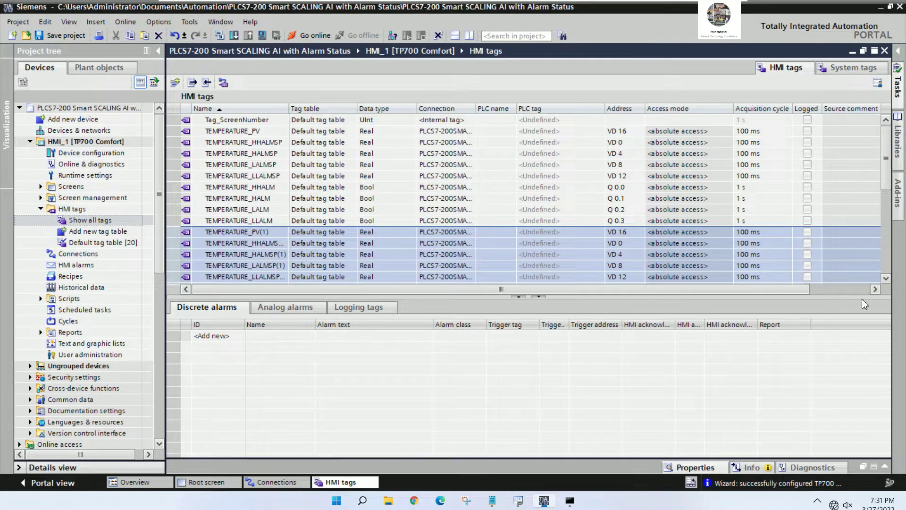
- Collapse the alarm area below the tag table and widen the Name column to fit the copied tags' full names
{"action": "left_click_drag", "start_coordinate": [861, 299], "coordinate": [661, 306]}
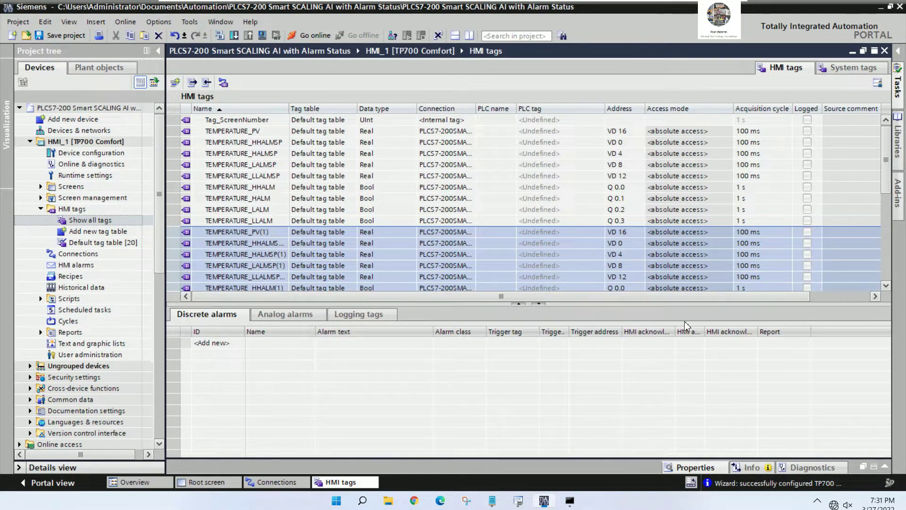
{"action": "left_click", "coordinate": [538, 303]}
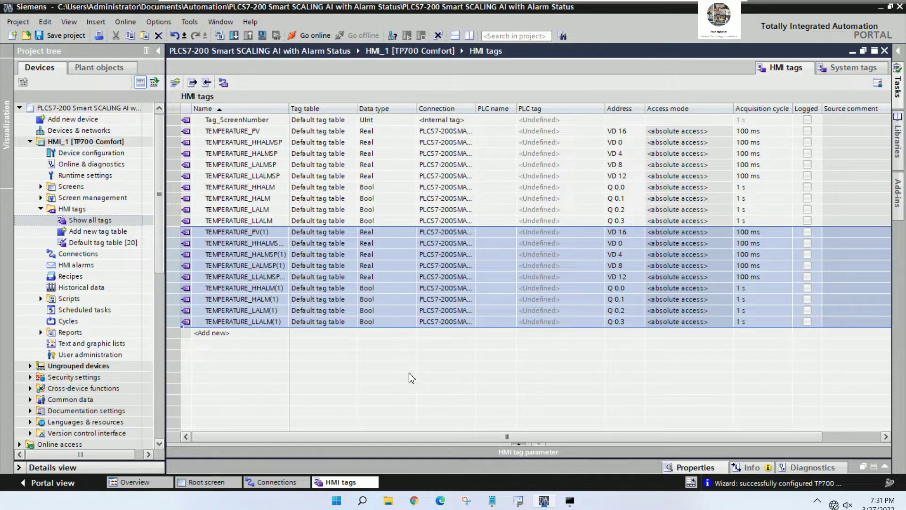
{"action": "left_click", "coordinate": [387, 258]}
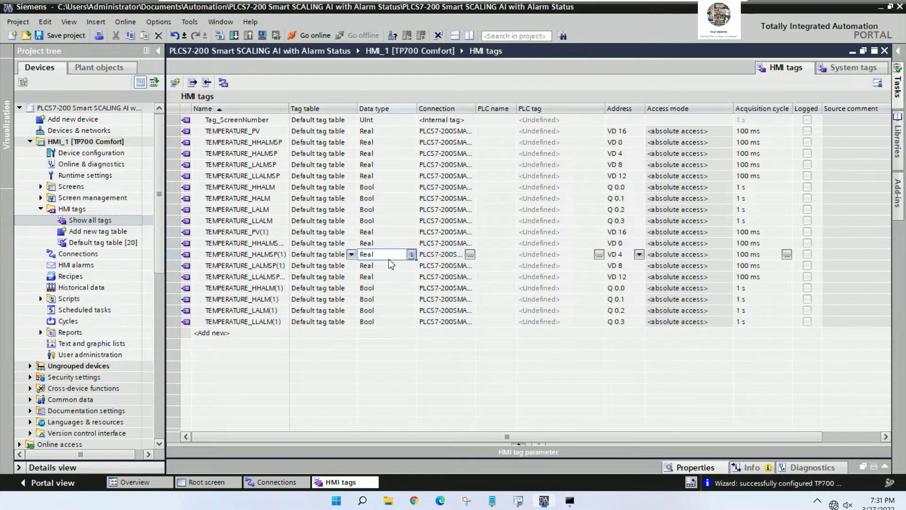
{"action": "left_click_drag", "start_coordinate": [288, 110], "coordinate": [317, 110]}
{"action": "left_click", "coordinate": [301, 246]}
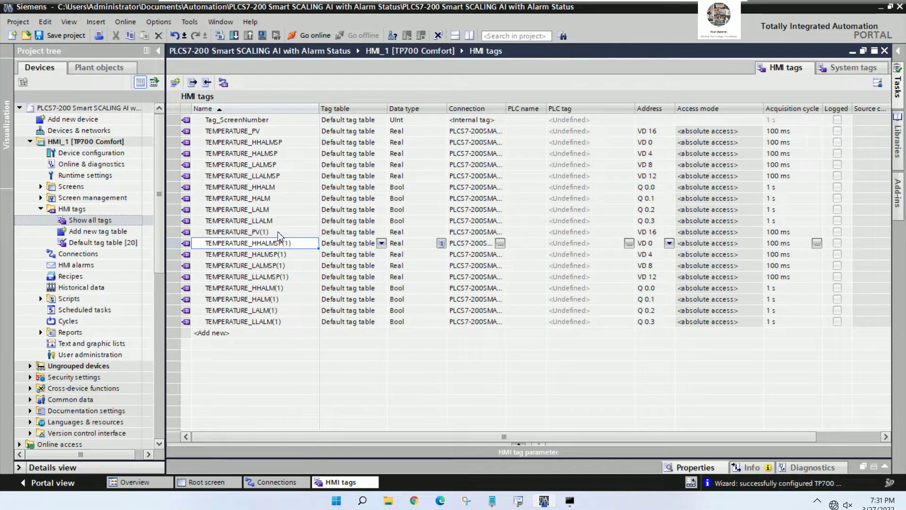
- Rename the copied TEMPERATURE_PV(1) tag PRESSURE_PV
{"action": "left_click", "coordinate": [285, 231]}
{"action": "left_click", "coordinate": [285, 232]}
{"action": "key", "text": "BackSpace"}
{"action": "key", "text": "BackSpace"}
{"action": "key", "text": "BackSpace"}
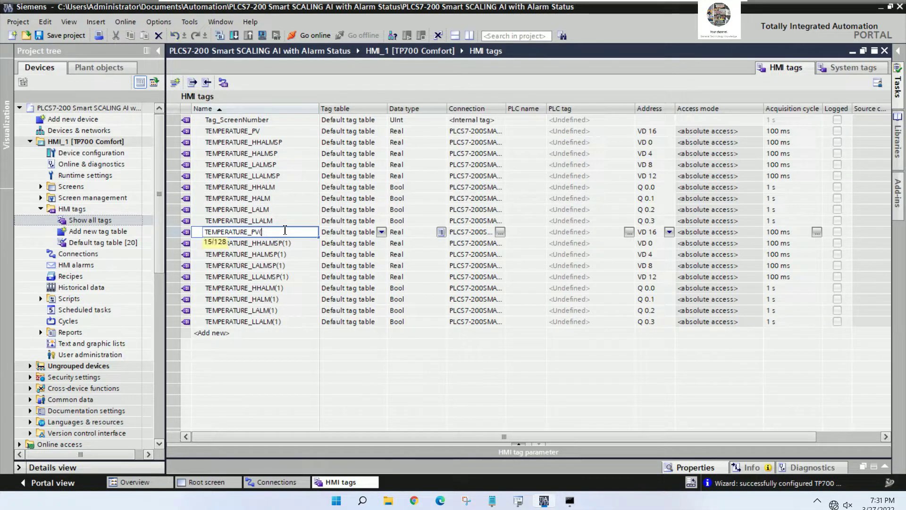
{"action": "left_click_drag", "start_coordinate": [251, 231], "coordinate": [177, 242]}
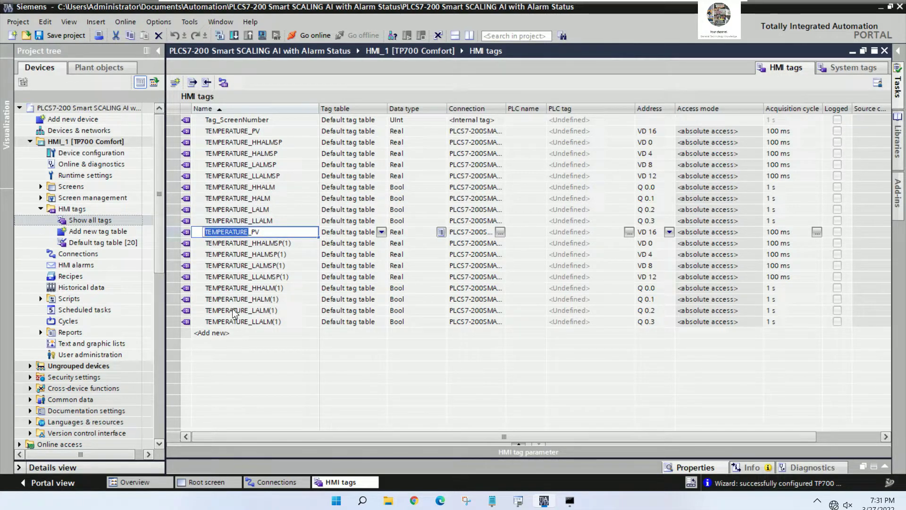
{"action": "type", "text": "PRESSUR"}
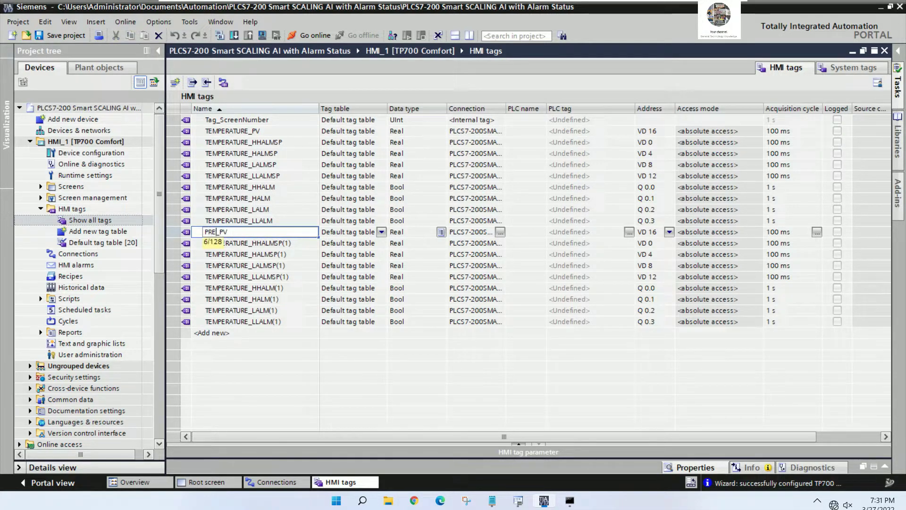
{"action": "type", "text": "E"}
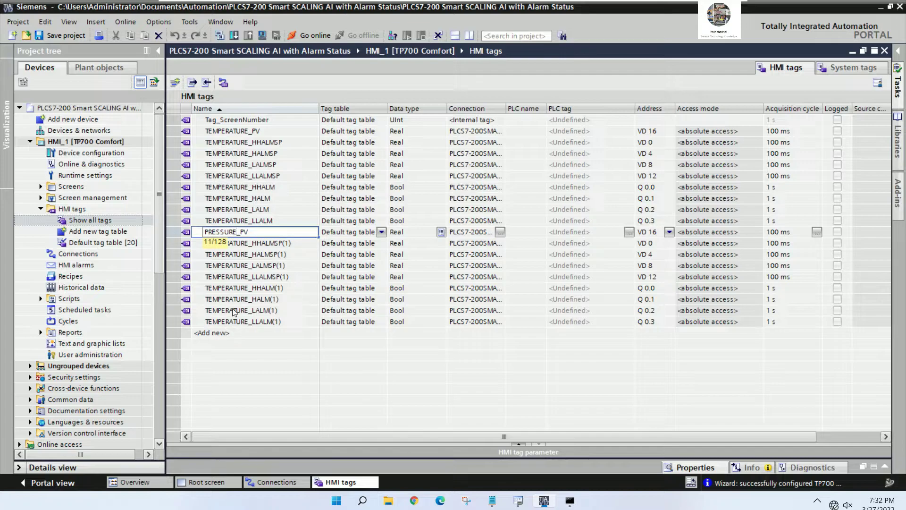
- Replace the TEMPERATURE prefix with PRESSURE in the names of the copied HHALMSP(1) and HALMSP(1) tags
{"action": "left_click_drag", "start_coordinate": [238, 232], "coordinate": [197, 233]}
{"action": "key", "text": "ctrl+c"}
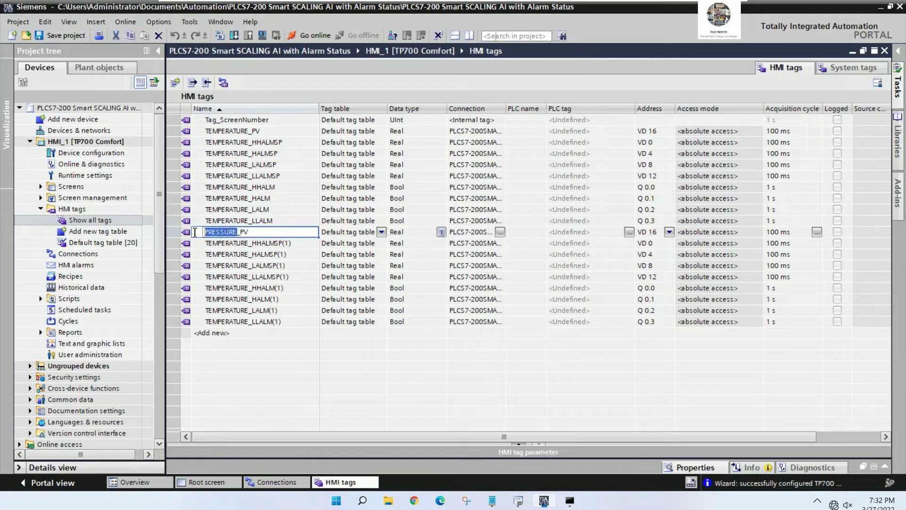
{"action": "left_click", "coordinate": [232, 244]}
{"action": "left_click", "coordinate": [232, 244]}
{"action": "left_click_drag", "start_coordinate": [248, 243], "coordinate": [204, 243]}
{"action": "key", "text": "ctrl+v"}
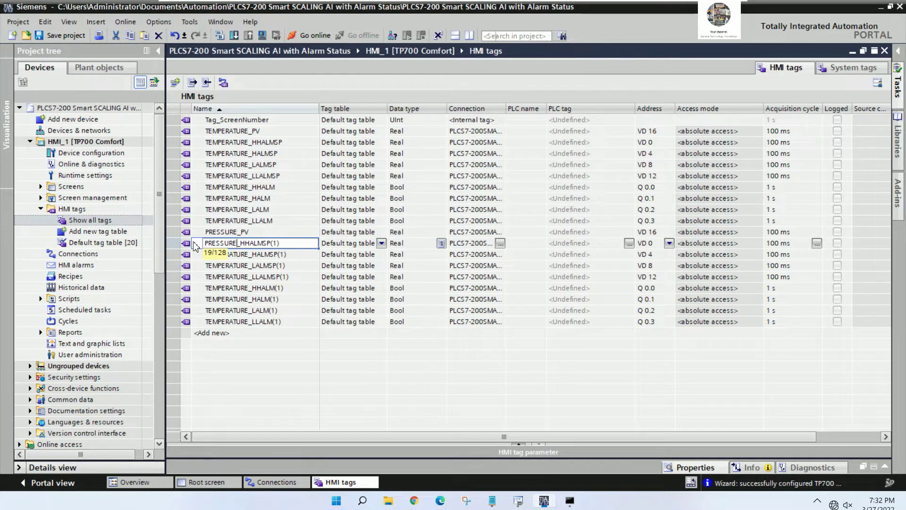
{"action": "left_click", "coordinate": [244, 255]}
{"action": "left_click", "coordinate": [244, 255]}
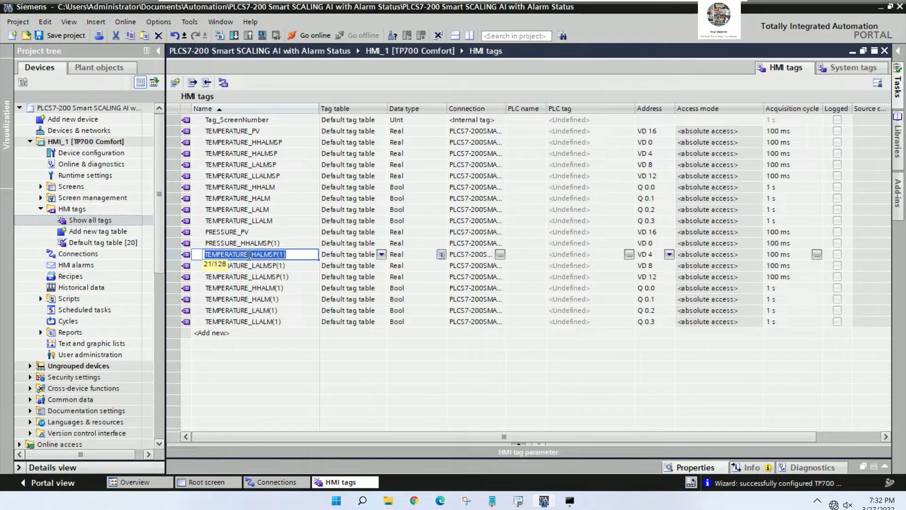
{"action": "left_click_drag", "start_coordinate": [249, 255], "coordinate": [204, 255]}
{"action": "key", "text": "ctrl+v"}
- Rename the copied low and low-low setpoint tags PRESSURE_LALMSP(1) and PRESSURE_LLALMSP(1)
{"action": "left_click", "coordinate": [246, 269]}
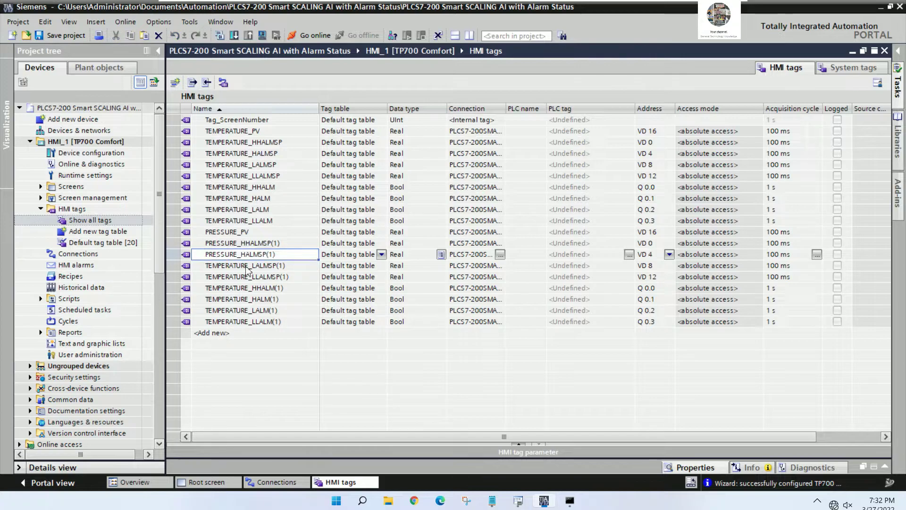
{"action": "left_click", "coordinate": [250, 267]}
{"action": "left_click_drag", "start_coordinate": [250, 266], "coordinate": [189, 264]}
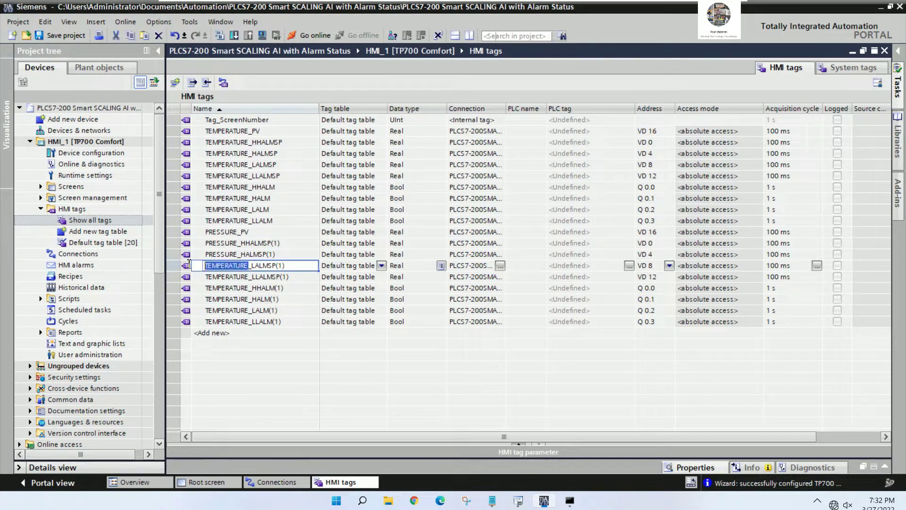
{"action": "key", "text": "ctrl+v"}
{"action": "left_click", "coordinate": [243, 278]}
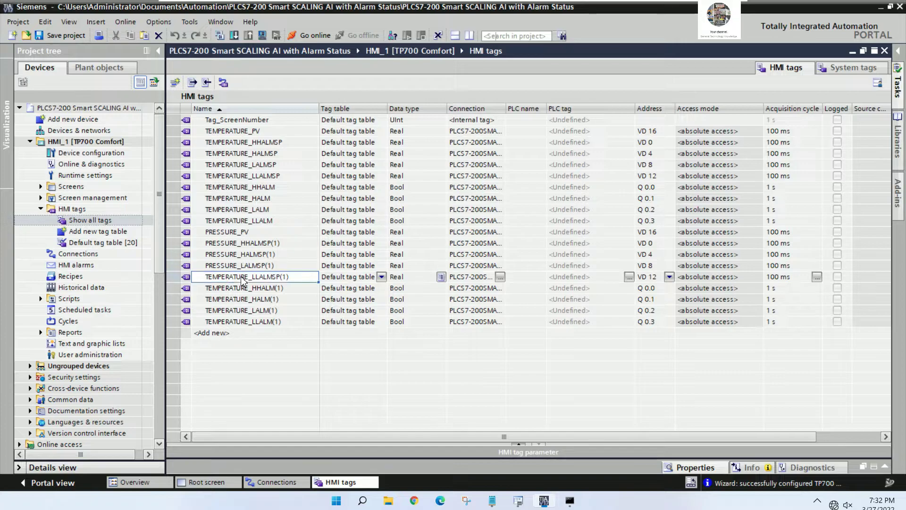
{"action": "left_click_drag", "start_coordinate": [248, 277], "coordinate": [199, 277]}
{"action": "key", "text": "ctrl+v"}
- Rename the copied high-high and high alarm output tags PRESSURE_HHALM(1) and PRESSURE_HALM(1)
{"action": "left_click", "coordinate": [240, 288]}
{"action": "left_click_drag", "start_coordinate": [247, 288], "coordinate": [202, 301]}
{"action": "key", "text": "ctrl+v"}
{"action": "left_click", "coordinate": [237, 299]}
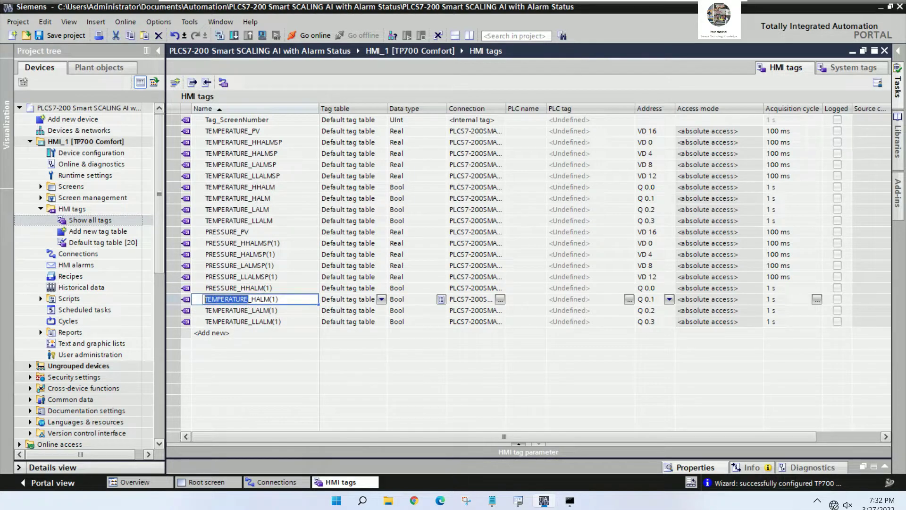
{"action": "key", "text": "ctrl+v"}
- Rename the copied low and low-low alarm output tags PRESSURE_LALM(1) and PRESSURE_LLALM(1)
{"action": "type", "text": "PRESSURE_LALM(1)"}
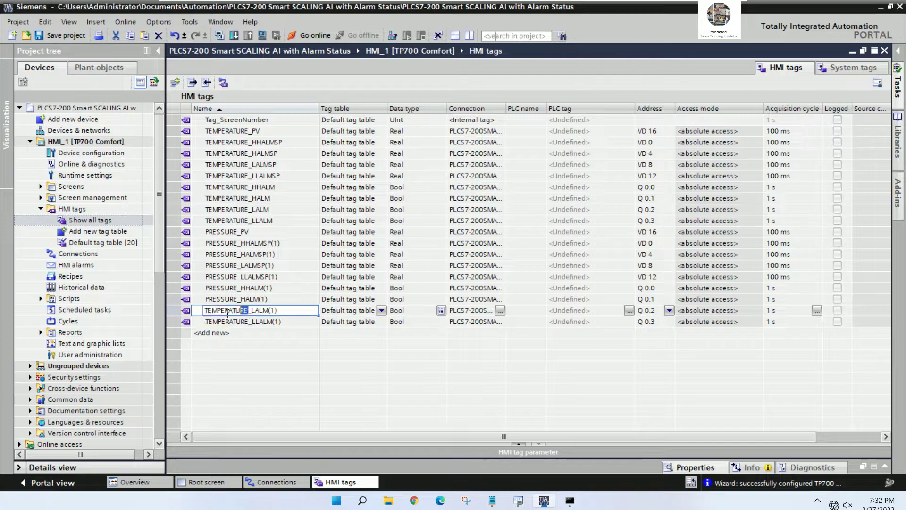
{"action": "double_click", "coordinate": [243, 323]}
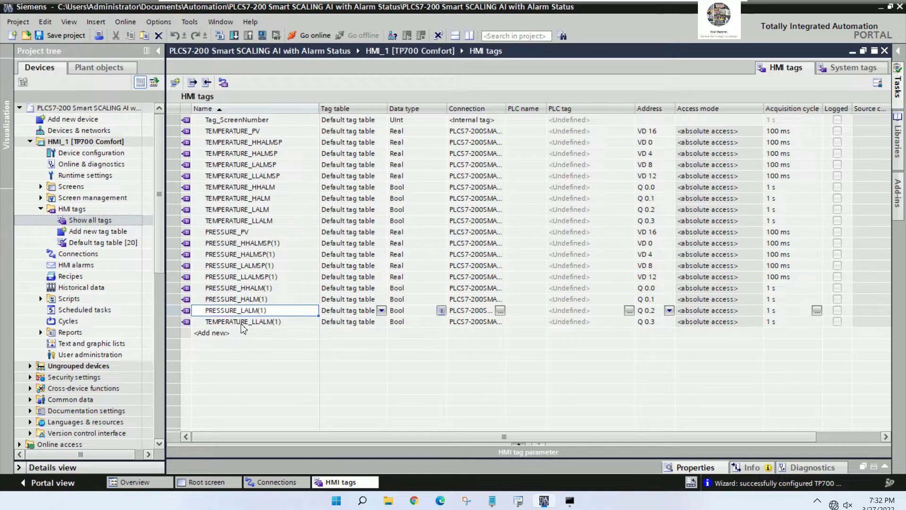
{"action": "left_click_drag", "start_coordinate": [249, 322], "coordinate": [219, 324]}
{"action": "key", "text": "ctrl+v"}
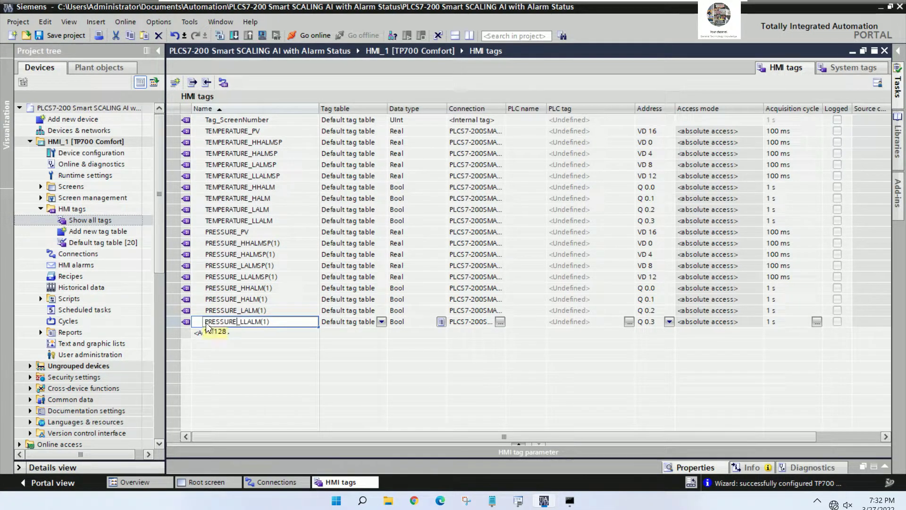
- Remove the (1) suffix from the PRESSURE_HHALMSP(1) and PRESSURE_HALMSP(1) tag names
{"action": "double_click", "coordinate": [297, 242]}
{"action": "left_click", "coordinate": [297, 242]}
{"action": "key", "text": "BackSpace"}
{"action": "key", "text": "BackSpace"}
{"action": "key", "text": "BackSpace"}
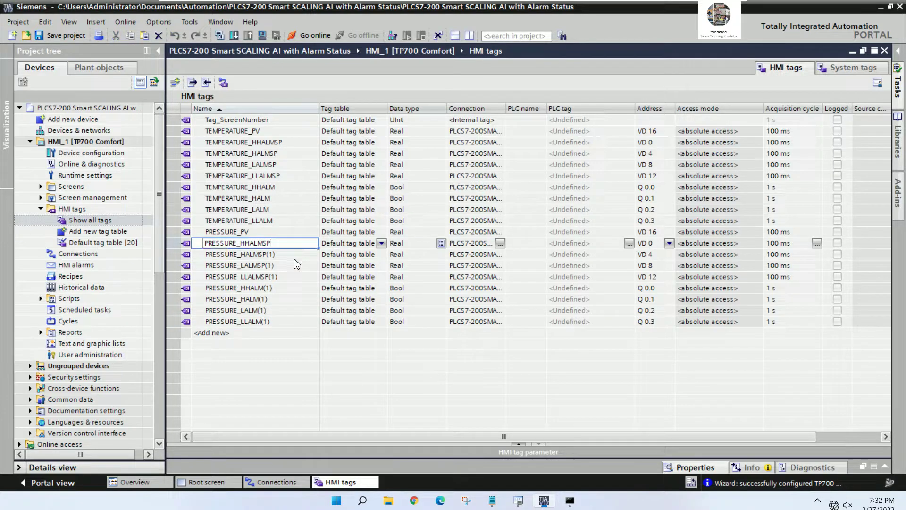
{"action": "double_click", "coordinate": [297, 254]}
{"action": "key", "text": "BackSpace"}
{"action": "key", "text": "BackSpace"}
{"action": "key", "text": "BackSpace"}
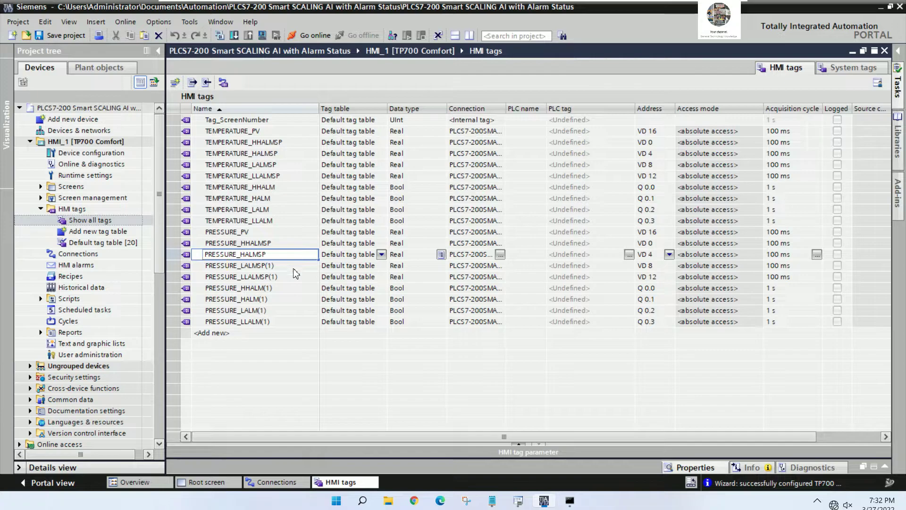
- Remove the (1) suffix from the PRESSURE_LALMSP(1) and PRESSURE_LLALMSP(1) tag names
{"action": "double_click", "coordinate": [296, 265]}
{"action": "key", "text": "BackSpace"}
{"action": "key", "text": "BackSpace"}
{"action": "key", "text": "BackSpace"}
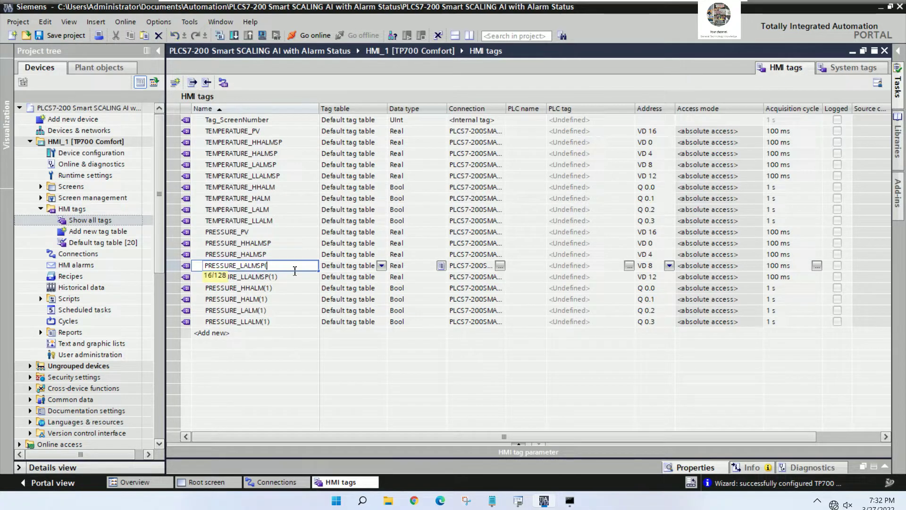
{"action": "double_click", "coordinate": [292, 278]}
{"action": "key", "text": "BackSpace"}
{"action": "key", "text": "BackSpace"}
{"action": "key", "text": "BackSpace"}
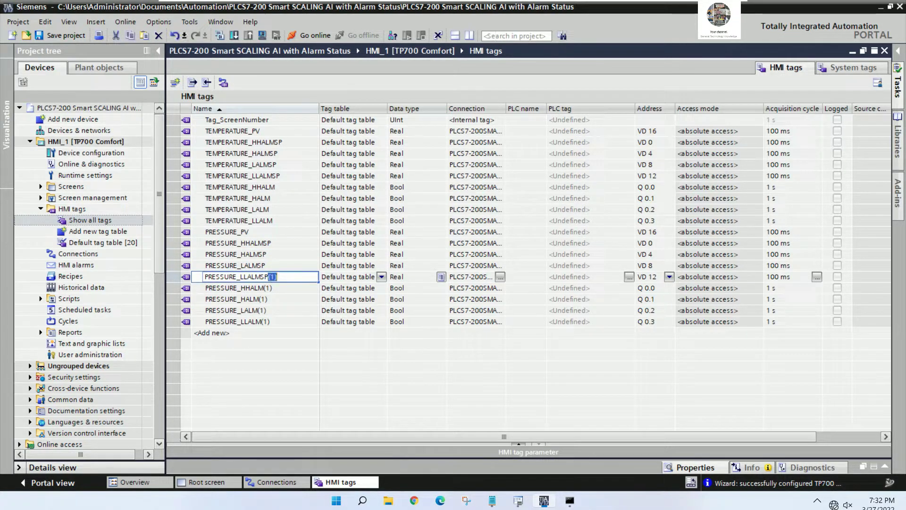
- Shorten the high-high and high pressure alarm output names to PRESSURE_HHALM and PRESSURE_HALM
{"action": "double_click", "coordinate": [285, 289]}
{"action": "key", "text": "BackSpace"}
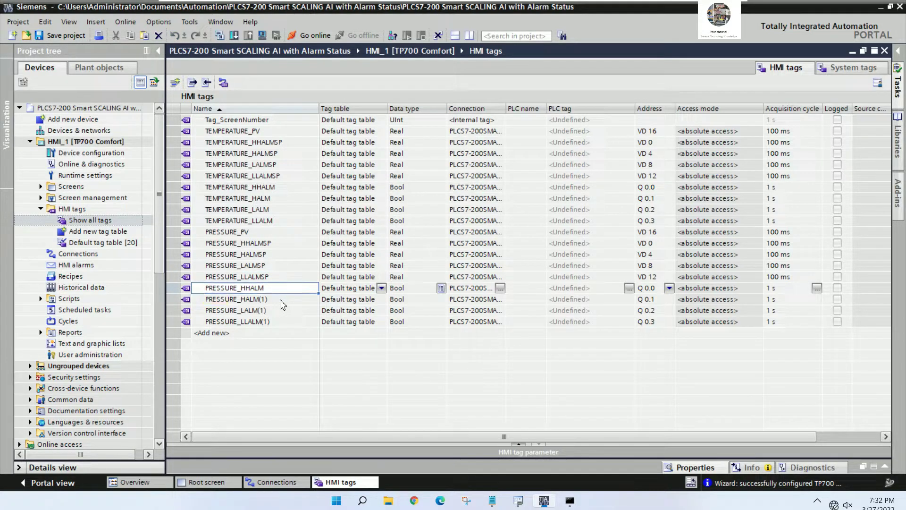
{"action": "double_click", "coordinate": [283, 300]}
{"action": "key", "text": "BackSpace"}
{"action": "key", "text": "BackSpace"}
{"action": "key", "text": "BackSpace"}
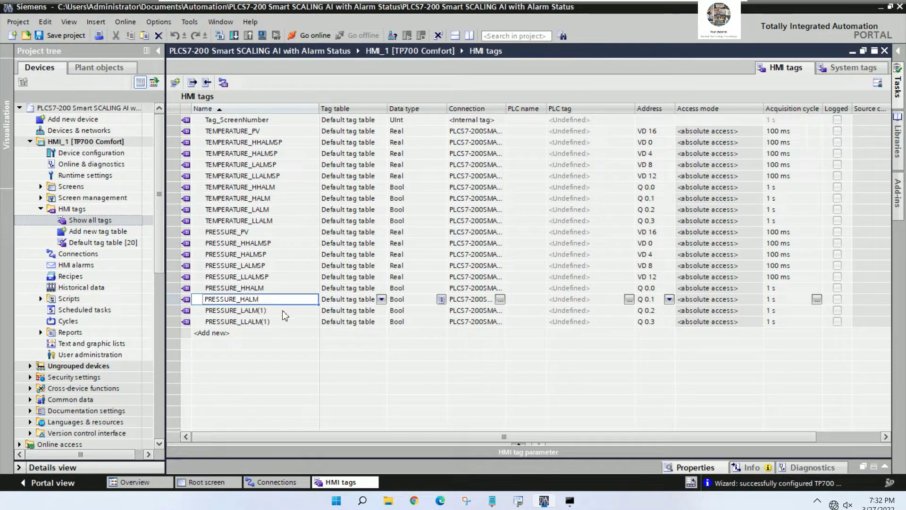
- Shorten the low and low-low pressure alarm output names to PRESSURE_LALM and PRESSURE_LLALM
{"action": "double_click", "coordinate": [285, 311]}
{"action": "key", "text": "BackSpace"}
{"action": "key", "text": "BackSpace"}
{"action": "double_click", "coordinate": [285, 322]}
{"action": "key", "text": "BackSpace"}
{"action": "key", "text": "BackSpace"}
{"action": "key", "text": "BackSpace"}
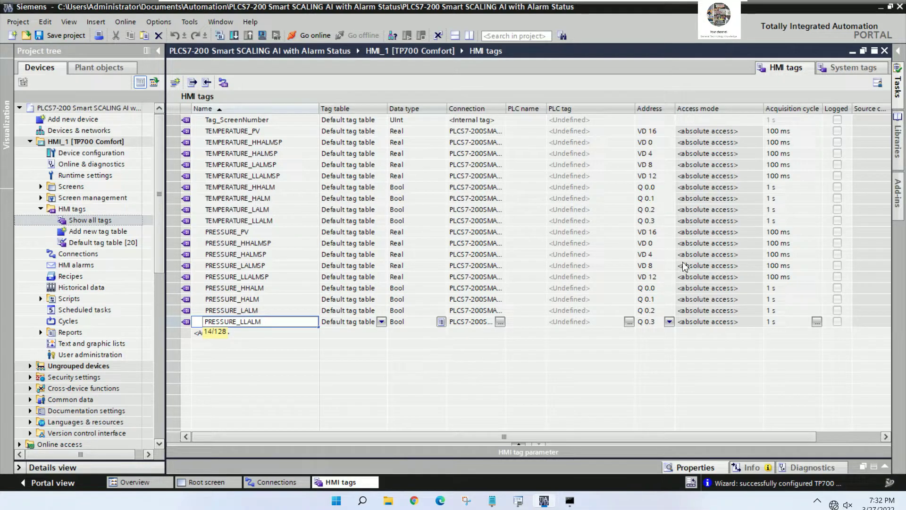
- Check the pressure meter network's addresses in STEP 7-Micro/WIN SMART, then return to TIA Portal and set the PRESSURE_PV address to VD 36
{"action": "left_click", "coordinate": [179, 233]}
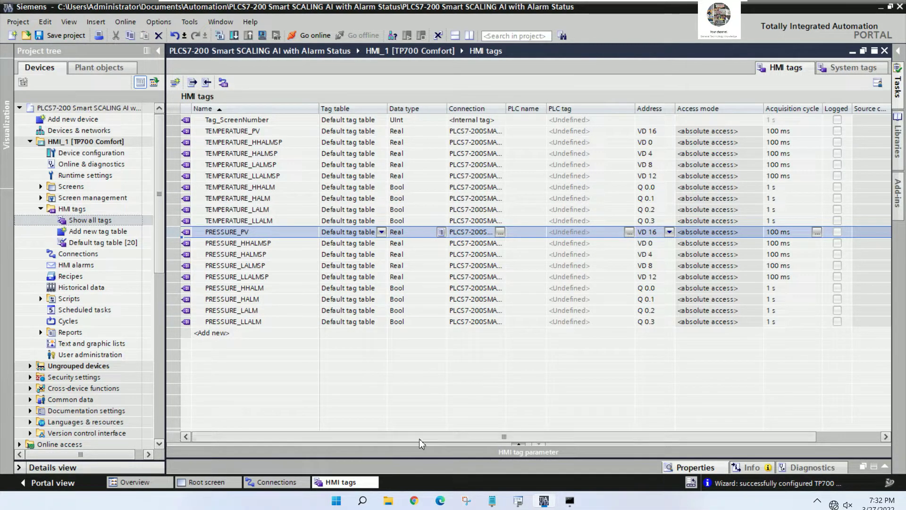
{"action": "left_click", "coordinate": [518, 500]}
{"action": "scroll", "coordinate": [405, 340], "scroll_direction": "down", "scroll_amount": 3}
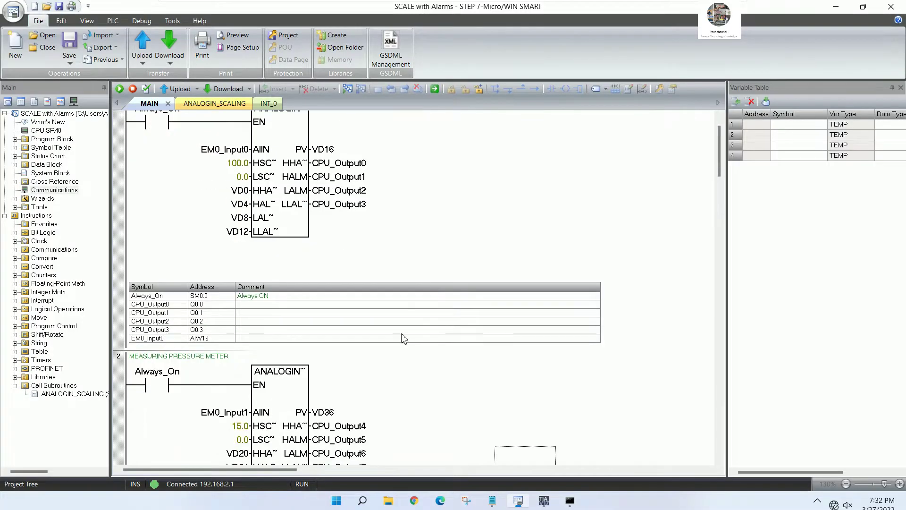
{"action": "scroll", "coordinate": [405, 340], "scroll_direction": "down", "scroll_amount": 3}
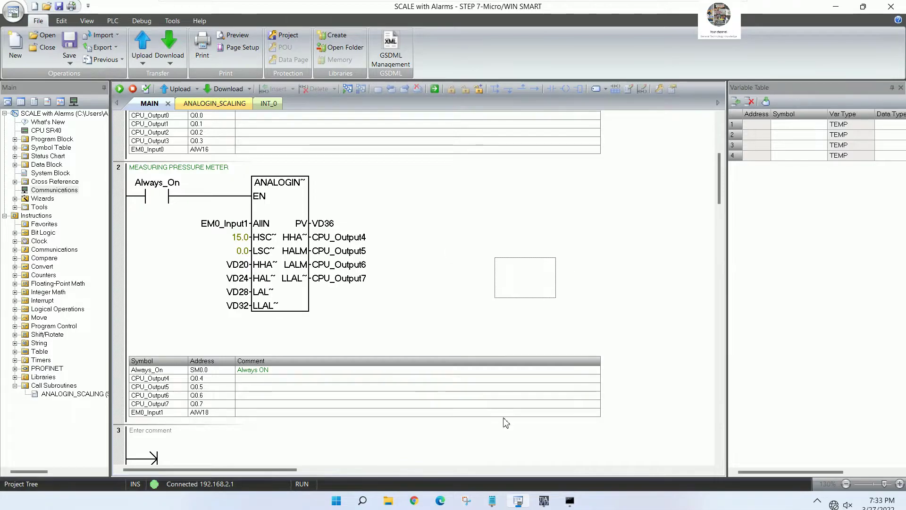
{"action": "left_click", "coordinate": [544, 500]}
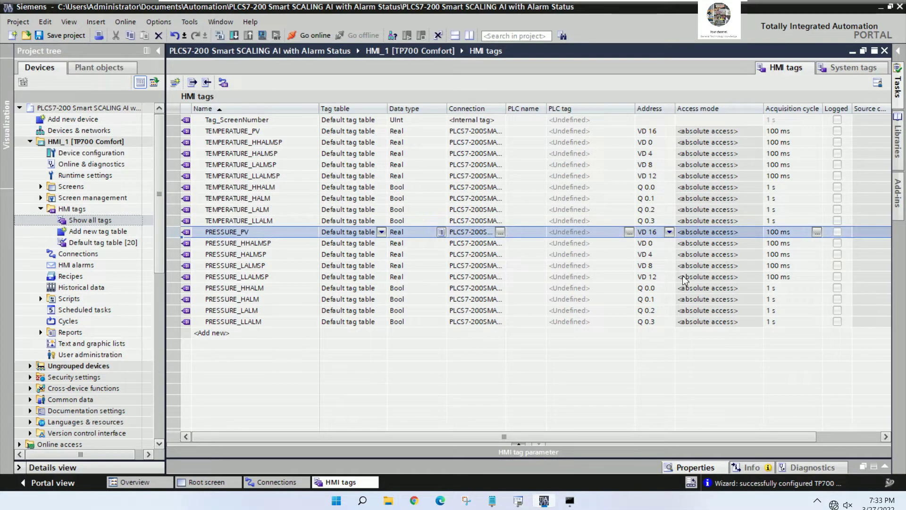
{"action": "left_click", "coordinate": [670, 232]}
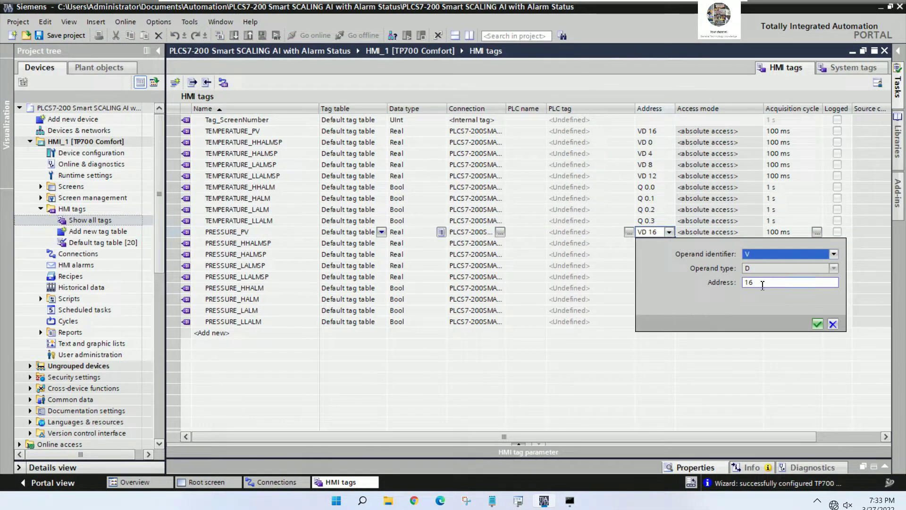
{"action": "type", "text": "36"}
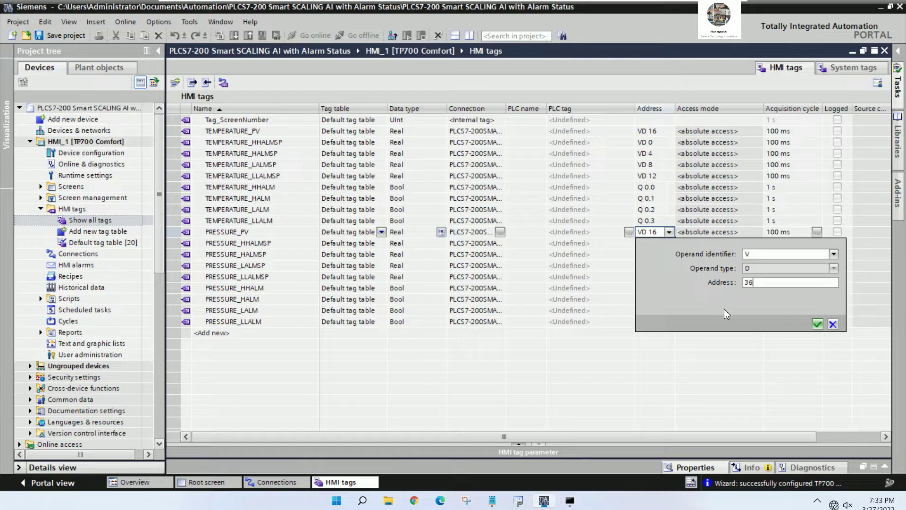
{"action": "left_click", "coordinate": [818, 324]}
- Set the address of PRESSURE_HHALMSP to VD 20 and of PRESSURE_HALMSP to VD 24
{"action": "left_click", "coordinate": [666, 244]}
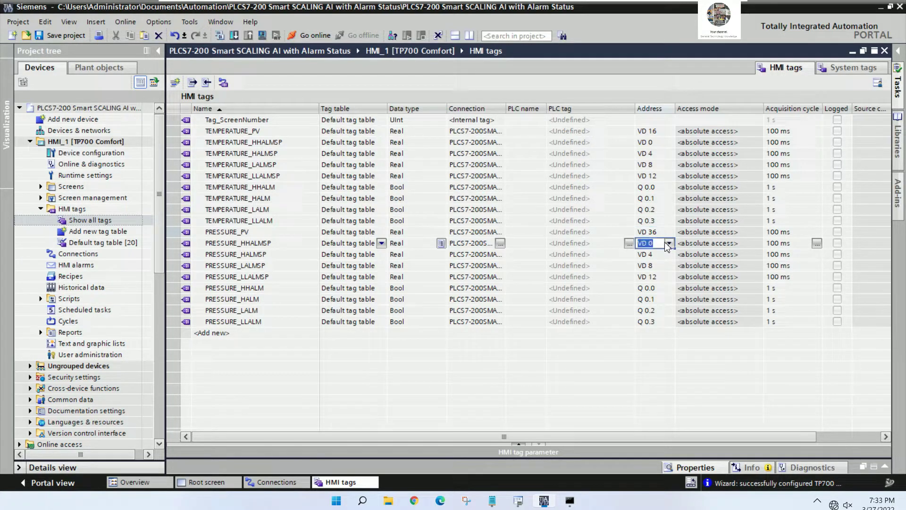
{"action": "left_click", "coordinate": [669, 243]}
{"action": "double_click", "coordinate": [746, 293]}
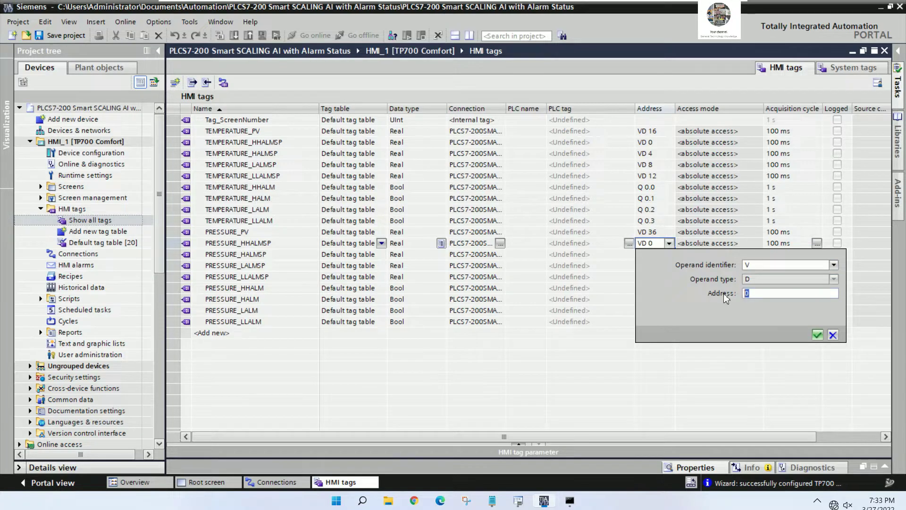
{"action": "left_click", "coordinate": [816, 335]}
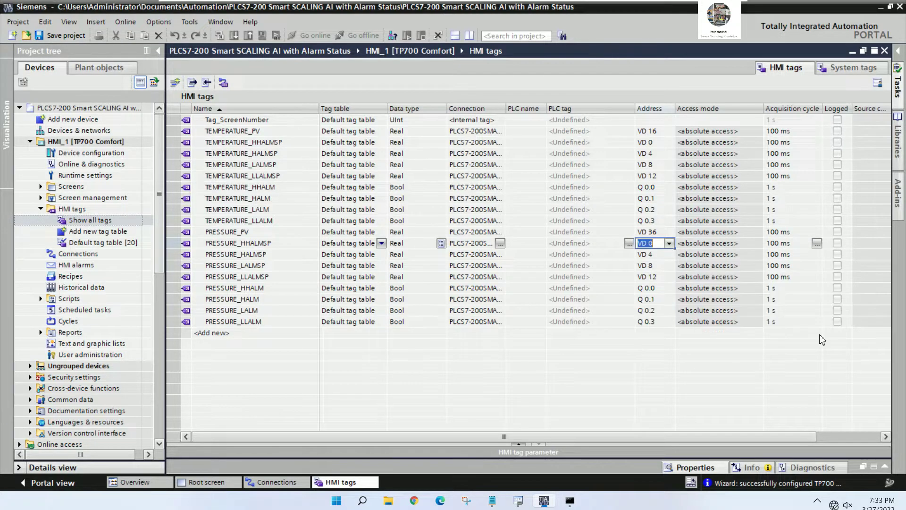
{"action": "left_click", "coordinate": [667, 256]}
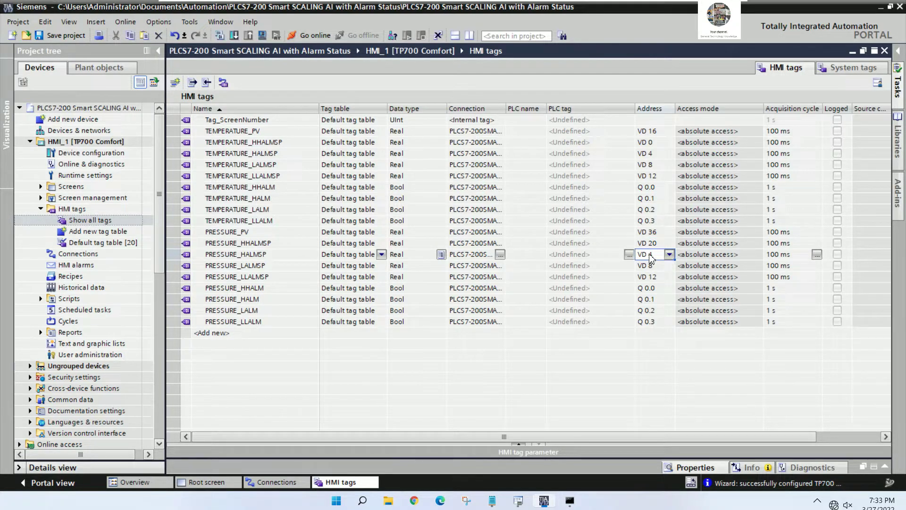
{"action": "left_click", "coordinate": [651, 257]}
{"action": "left_click", "coordinate": [652, 255]}
{"action": "type", "text": "2"}
{"action": "key", "text": "Return"}
- Set the address of PRESSURE_LALMSP to VD 28 and of PRESSURE_LLALMSP to VD 32
{"action": "left_click", "coordinate": [653, 266]}
{"action": "left_click", "coordinate": [652, 266]}
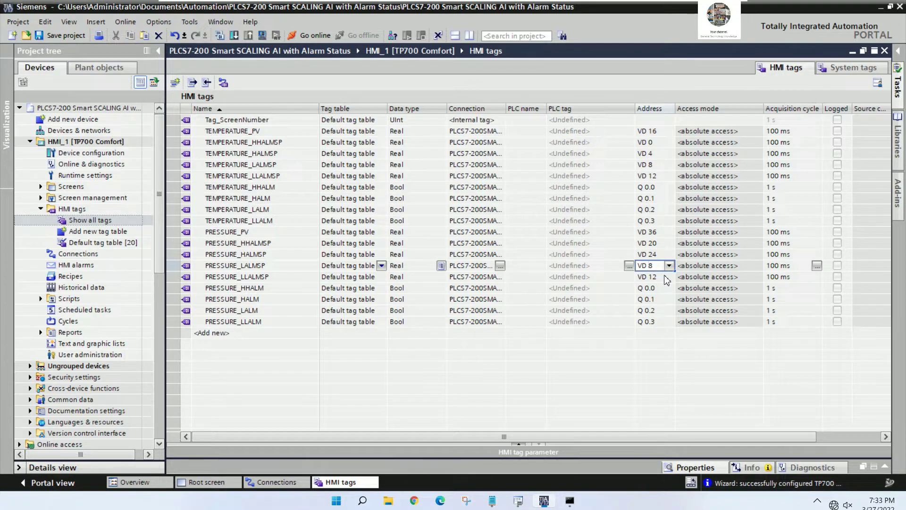
{"action": "type", "text": "2"}
{"action": "key", "text": "Return"}
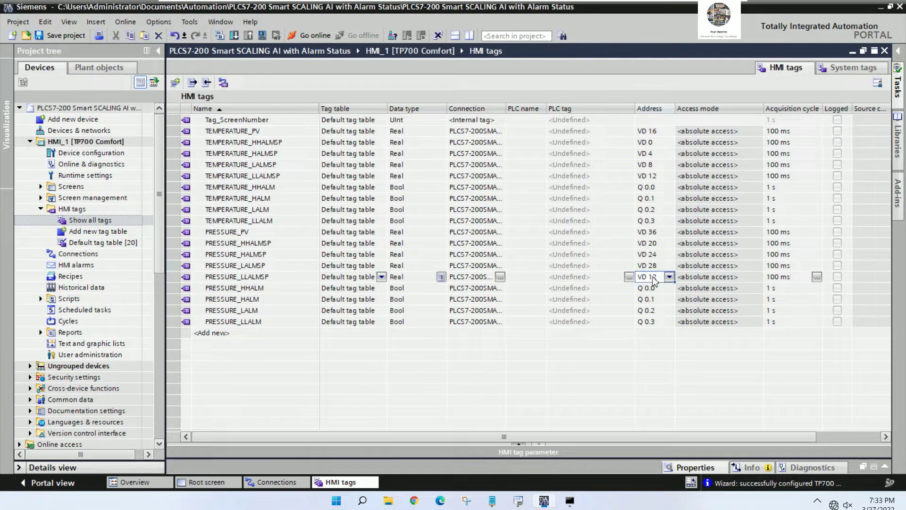
{"action": "left_click", "coordinate": [656, 277]}
{"action": "left_click", "coordinate": [654, 277]}
{"action": "type", "text": "3"}
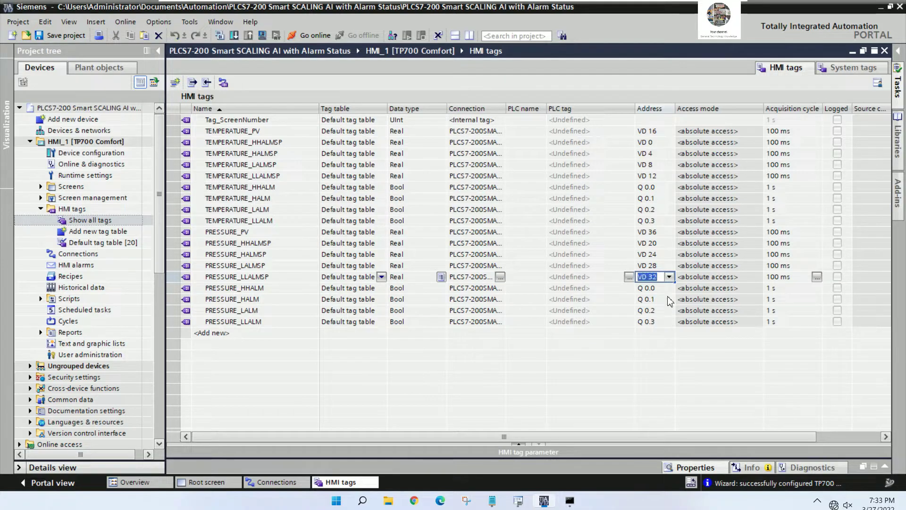
{"action": "key", "text": "Return"}
- Set the address of PRESSURE_HHALM to Q 0.4 and of PRESSURE_HALM to Q 0.5
{"action": "left_click", "coordinate": [661, 289]}
{"action": "key", "text": "BackSpace"}
{"action": "type", "text": "4"}
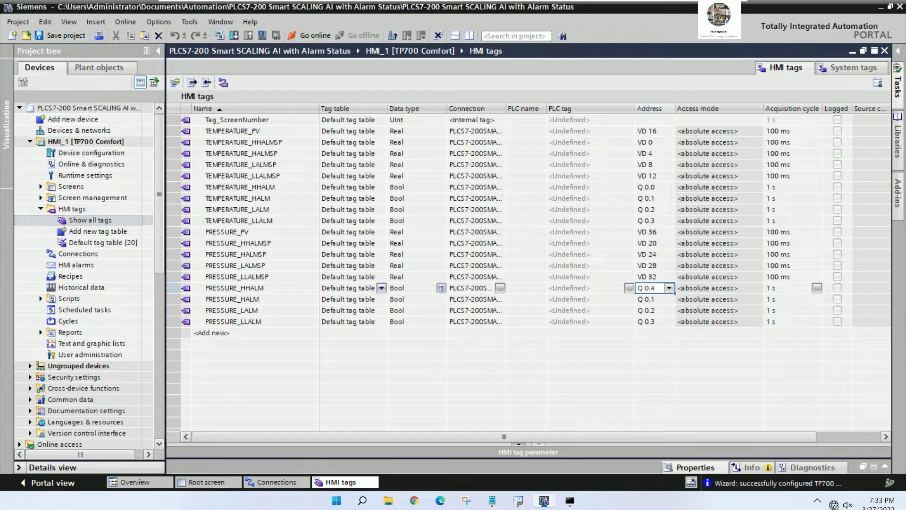
{"action": "key", "text": "Return"}
{"action": "left_click", "coordinate": [661, 300]}
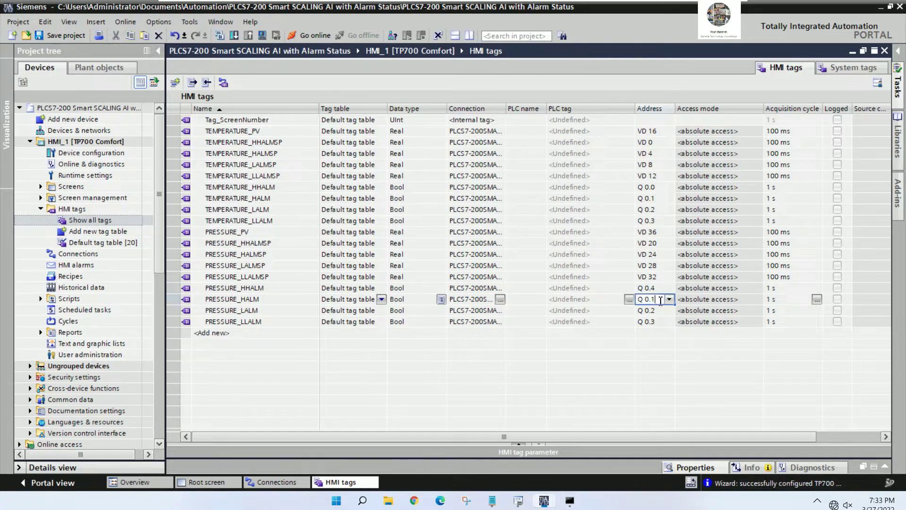
{"action": "key", "text": "BackSpace"}
{"action": "type", "text": "5"}
{"action": "key", "text": "Return"}
- Set the address of PRESSURE_LALM to Q 0.6 and of PRESSURE_LLALM to Q 0.7
{"action": "left_click", "coordinate": [660, 312]}
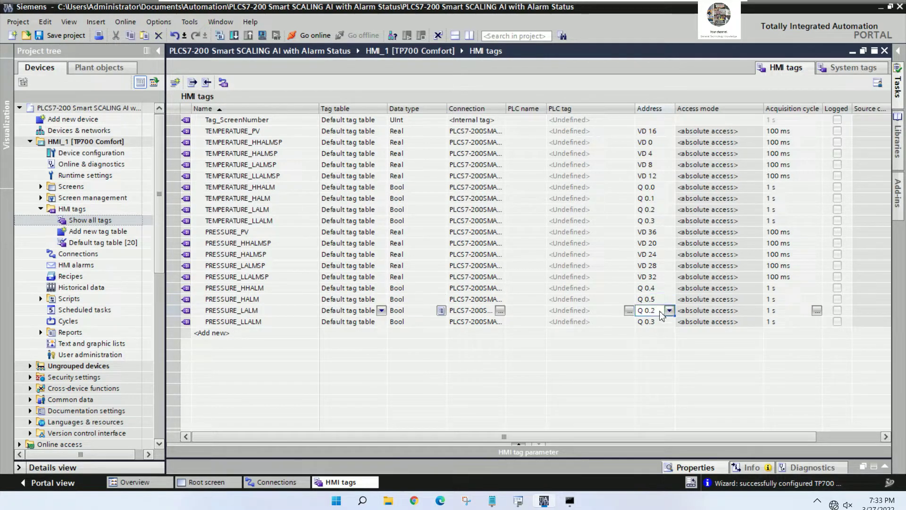
{"action": "type", "text": "6"}
{"action": "key", "text": "Return"}
{"action": "left_click", "coordinate": [660, 322]}
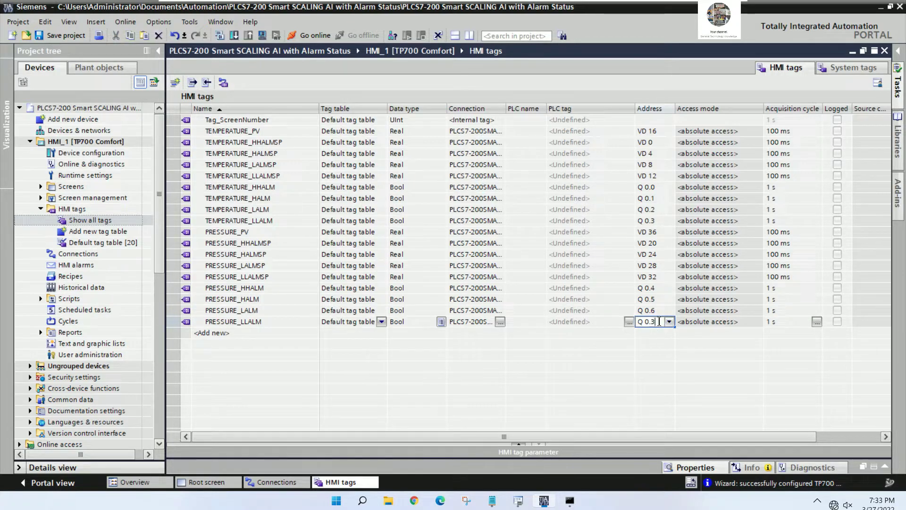
{"action": "type", "text": "7"}
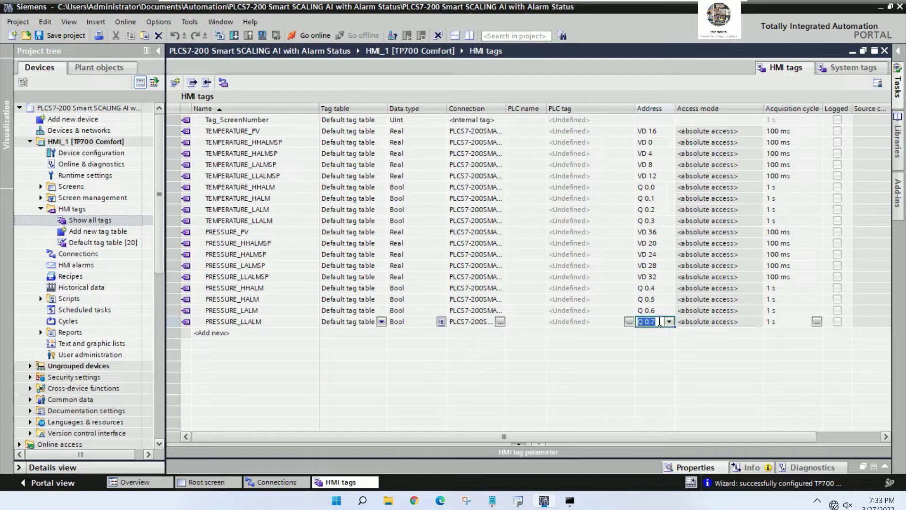
- Check the addresses against the STEP 7-Micro/WIN SMART program, and fill a 100 ms acquisition cycle from TEMPERATURE_PV through PRESSURE_LLALM, overwriting the tag attributes
{"action": "key", "text": "Return"}
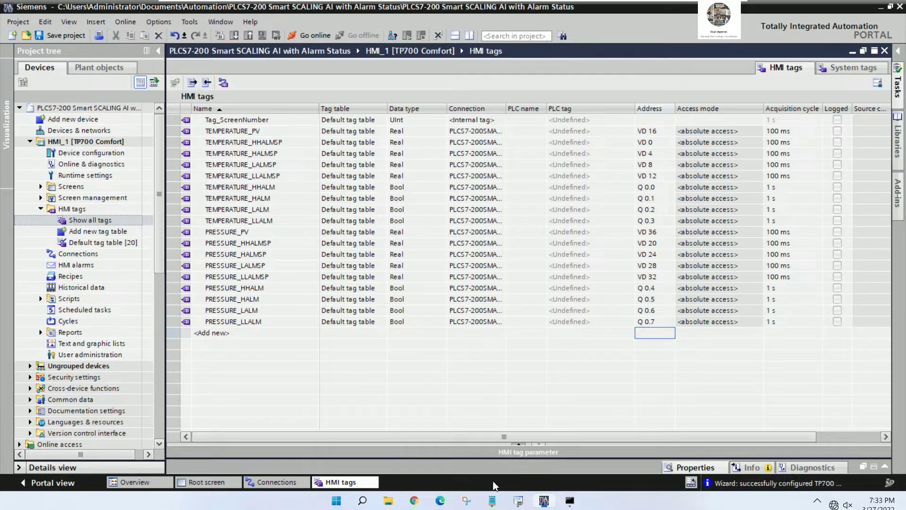
{"action": "left_click", "coordinate": [518, 500]}
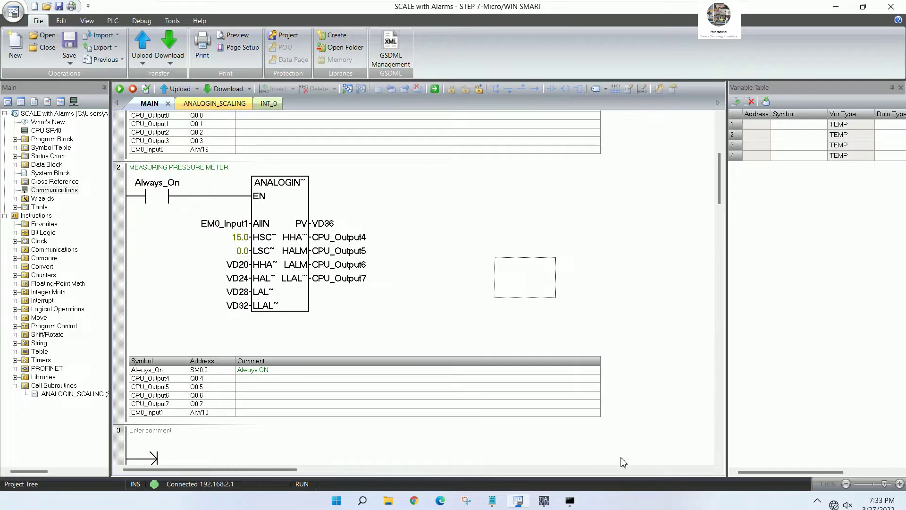
{"action": "left_click", "coordinate": [543, 499]}
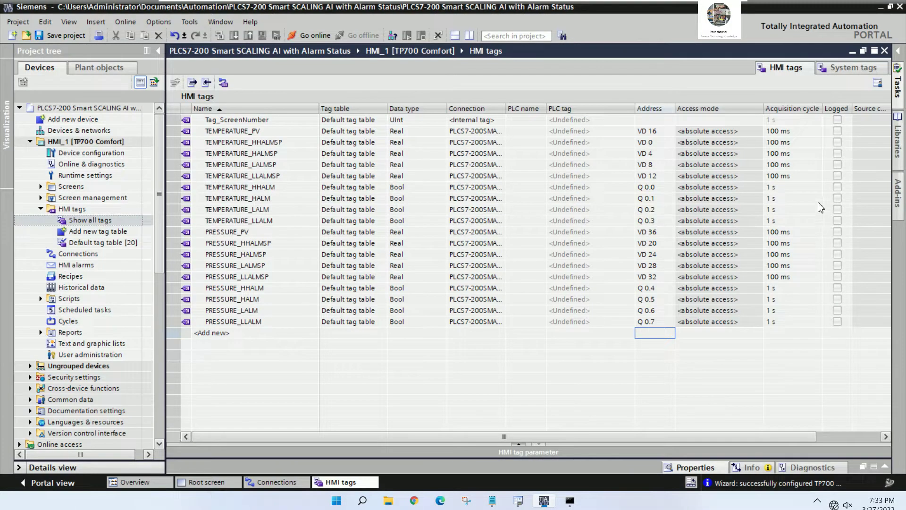
{"action": "left_click", "coordinate": [802, 132]}
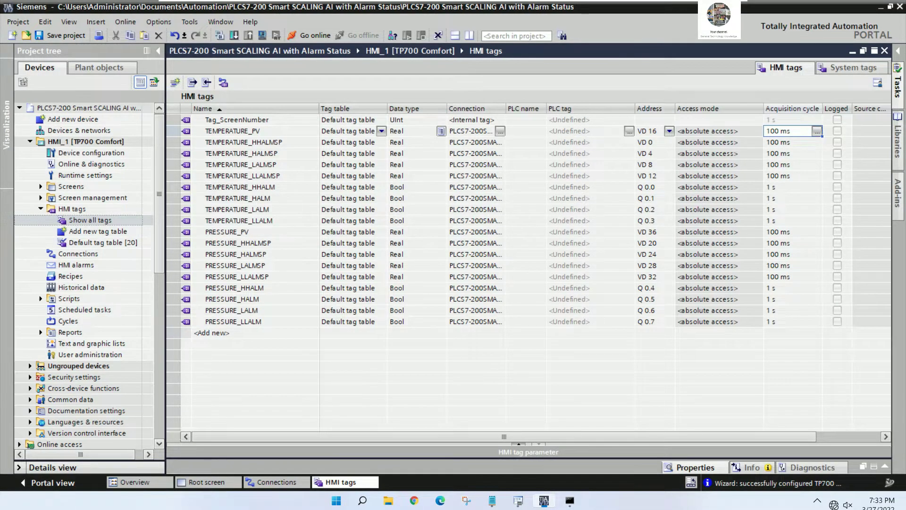
{"action": "left_click_drag", "start_coordinate": [820, 161], "coordinate": [805, 323]}
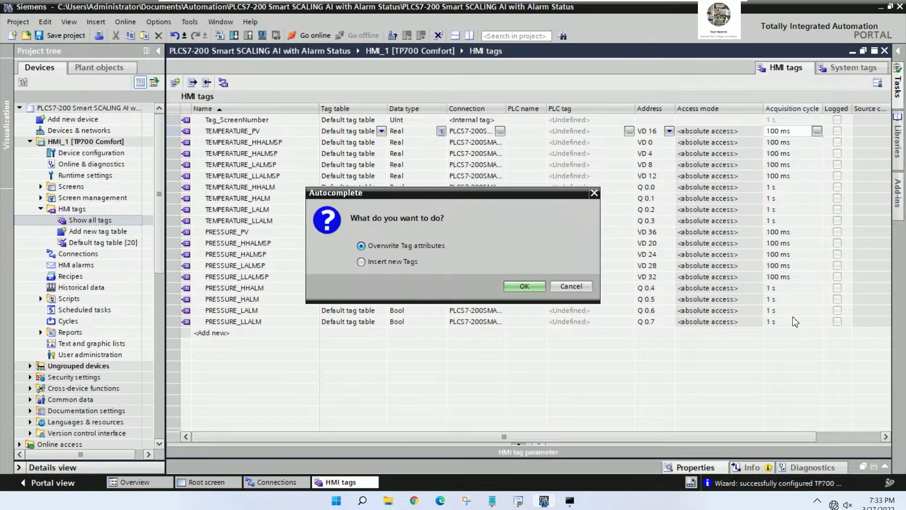
{"action": "left_click", "coordinate": [525, 287]}
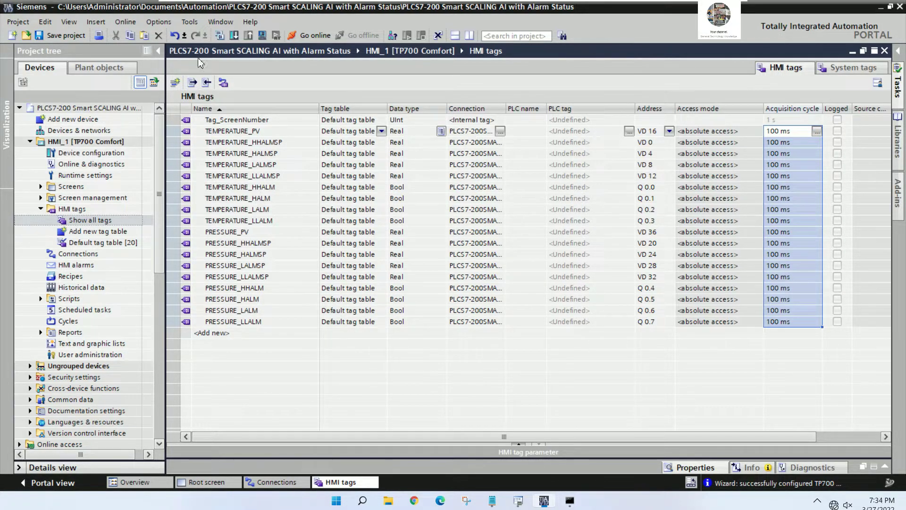
- Compile HMI_1, and collapse the compile results and the alarm area below the tag table
{"action": "left_click", "coordinate": [219, 36]}
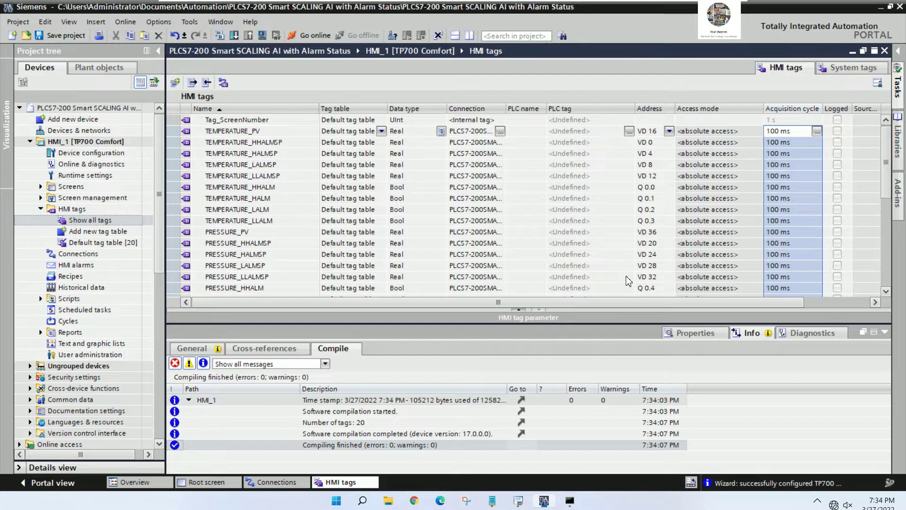
{"action": "left_click", "coordinate": [884, 333]}
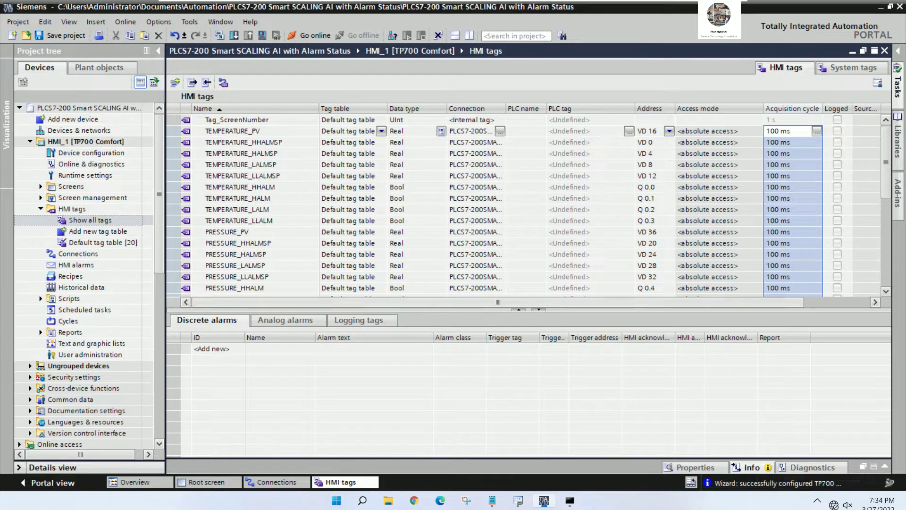
{"action": "left_click", "coordinate": [538, 309]}
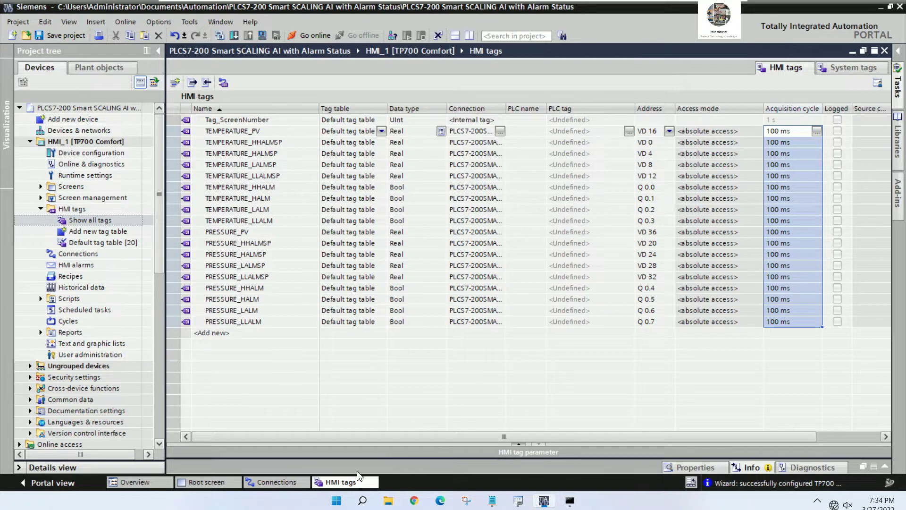
- Open the Root screen with its toolbox and place a copy of the title text field just below the original
{"action": "left_click", "coordinate": [221, 482]}
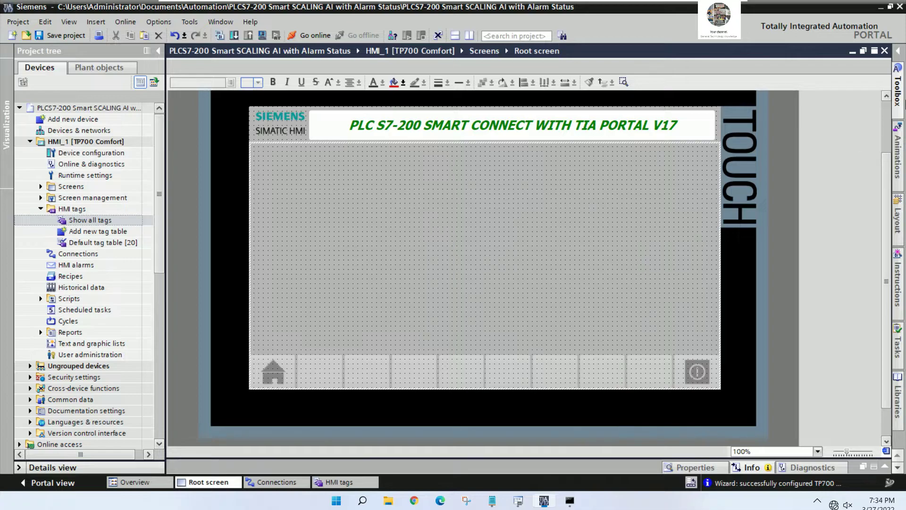
{"action": "left_click", "coordinate": [898, 87]}
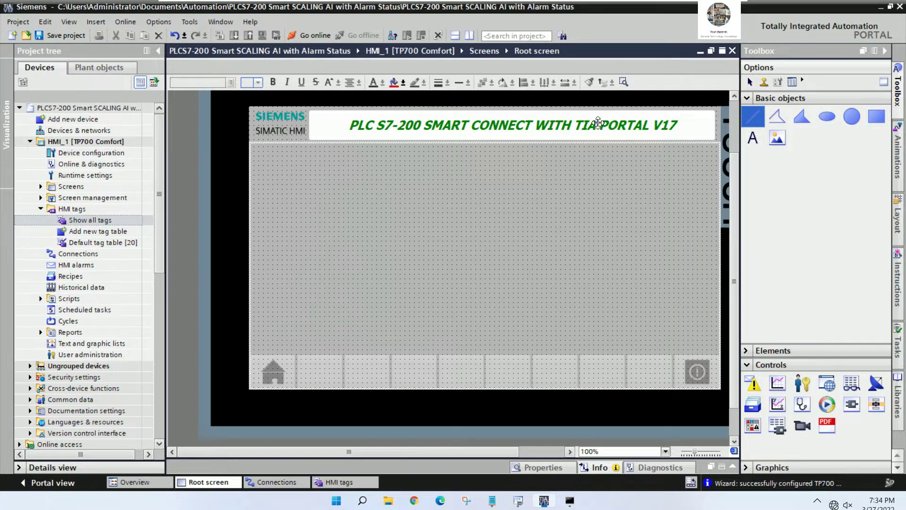
{"action": "left_click_drag", "start_coordinate": [595, 125], "coordinate": [596, 183]}
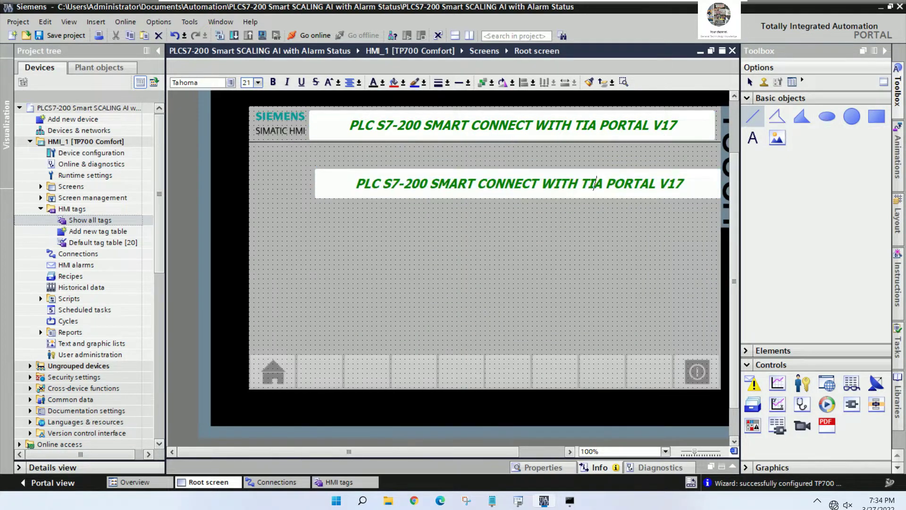
- Replace the text of the copied title field with TEMPERATURE STATUS
{"action": "key", "text": "shift+Home"}
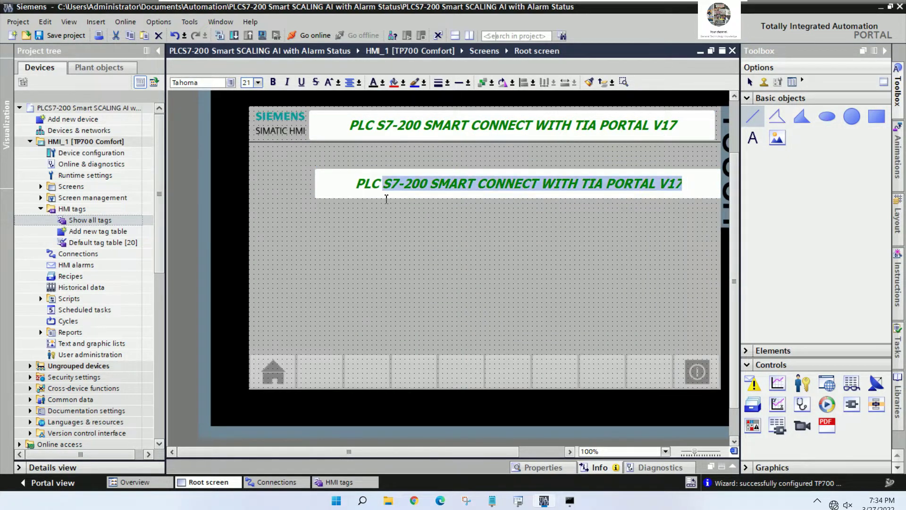
{"action": "type", "text": "TEMPERATUE"}
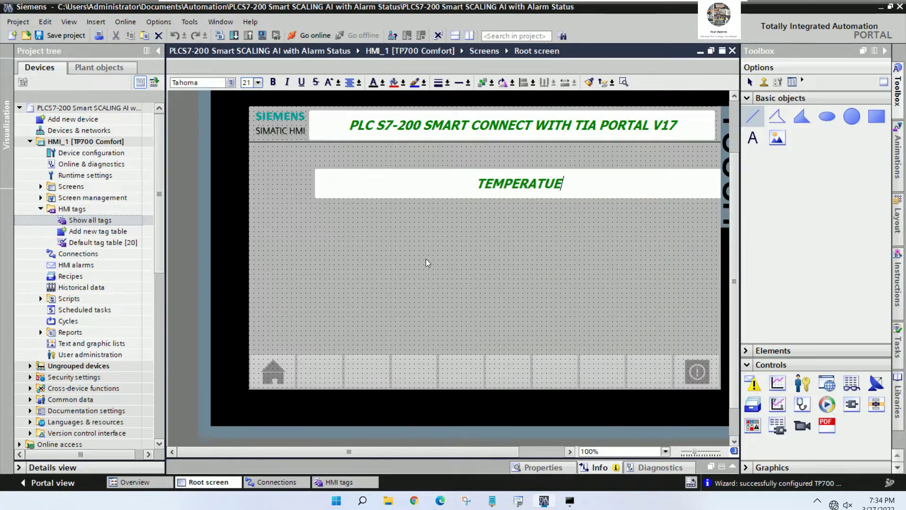
{"action": "type", "text": "E"}
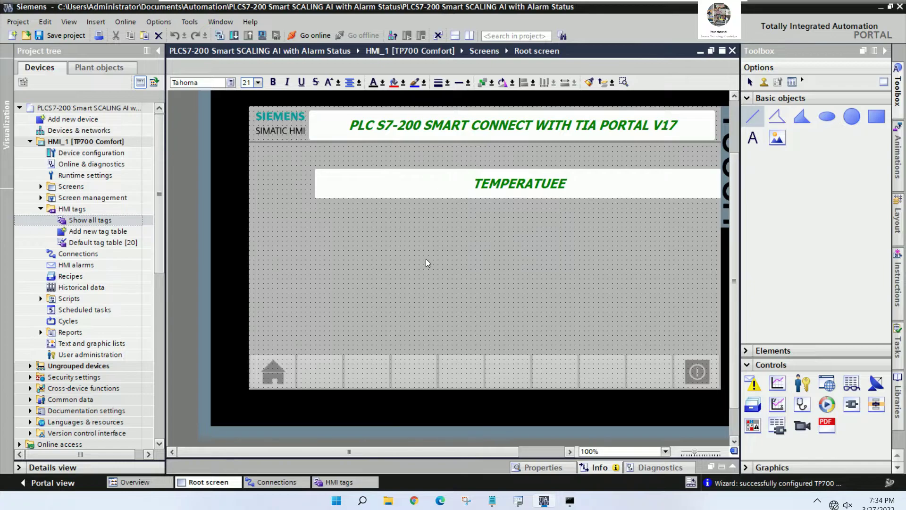
{"action": "key", "text": "BackSpace"}
{"action": "key", "text": "BackSpace"}
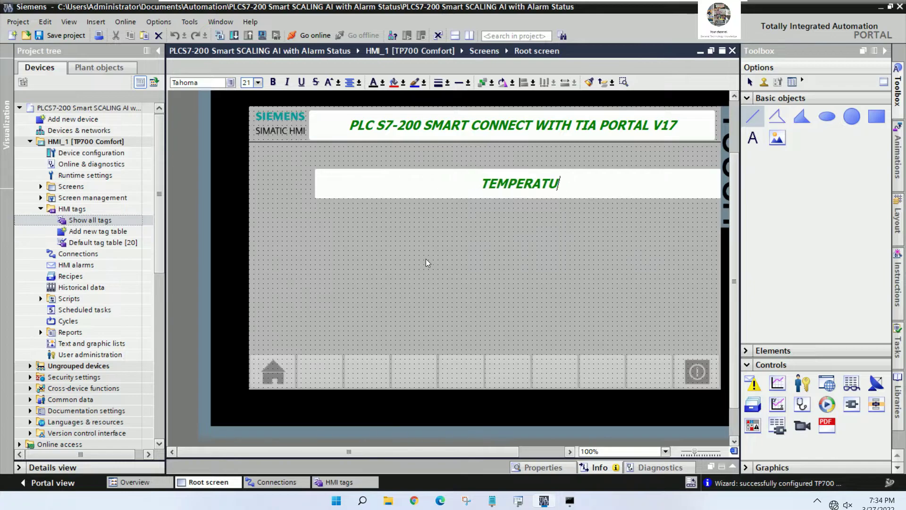
{"action": "type", "text": "RE S"}
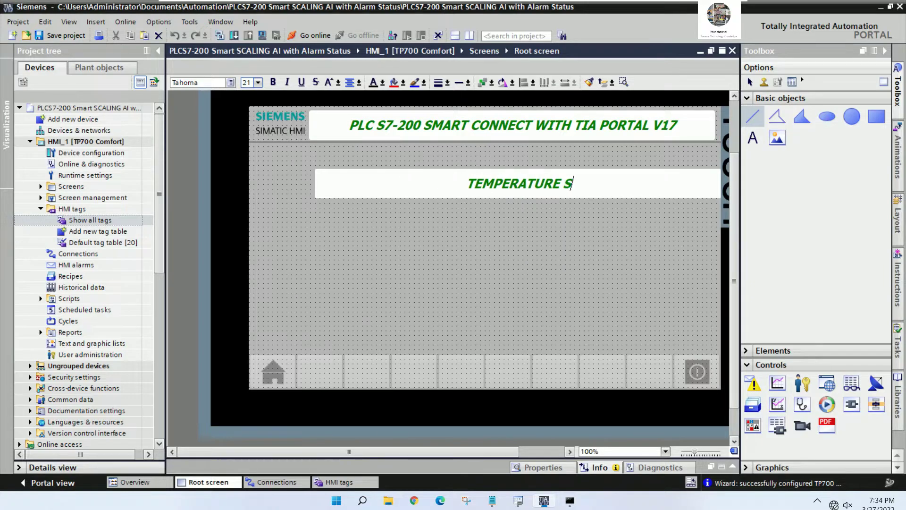
{"action": "type", "text": "TATUS"}
{"action": "key", "text": "BackSpace"}
{"action": "type", "text": "US"}
{"action": "key", "text": "Escape"}
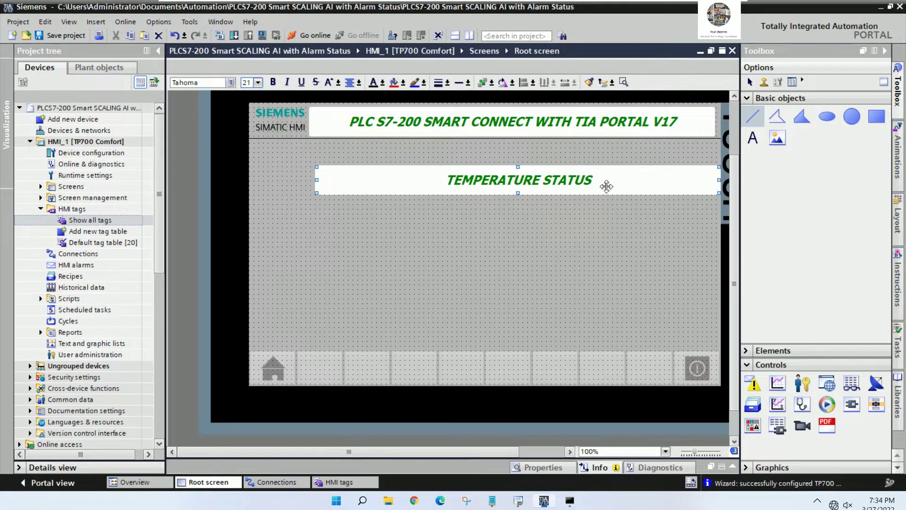
- Set the TEMPERATURE STATUS field's font size to 16 and fit it in the screen area's upper-left corner at about 262 by 37
{"action": "left_click_drag", "start_coordinate": [720, 179], "coordinate": [491, 180]}
{"action": "left_click_drag", "start_coordinate": [416, 182], "coordinate": [369, 153]}
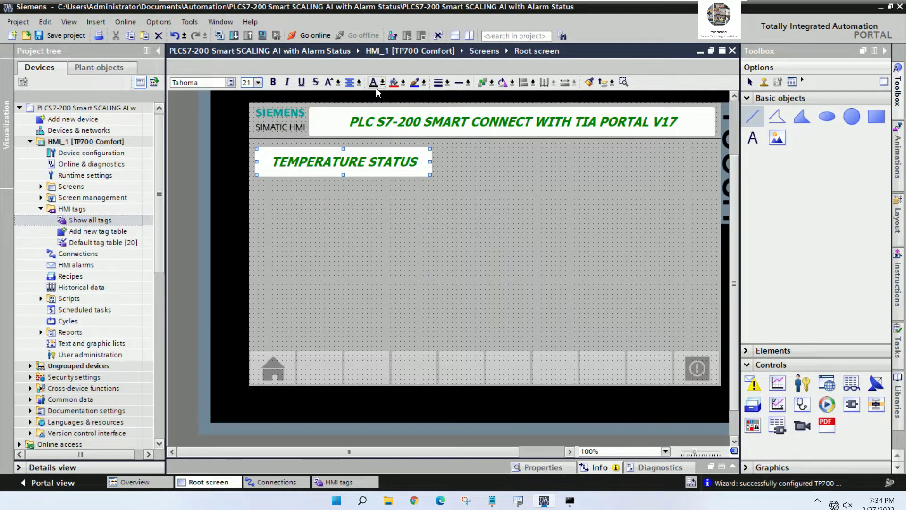
{"action": "left_click", "coordinate": [258, 83]}
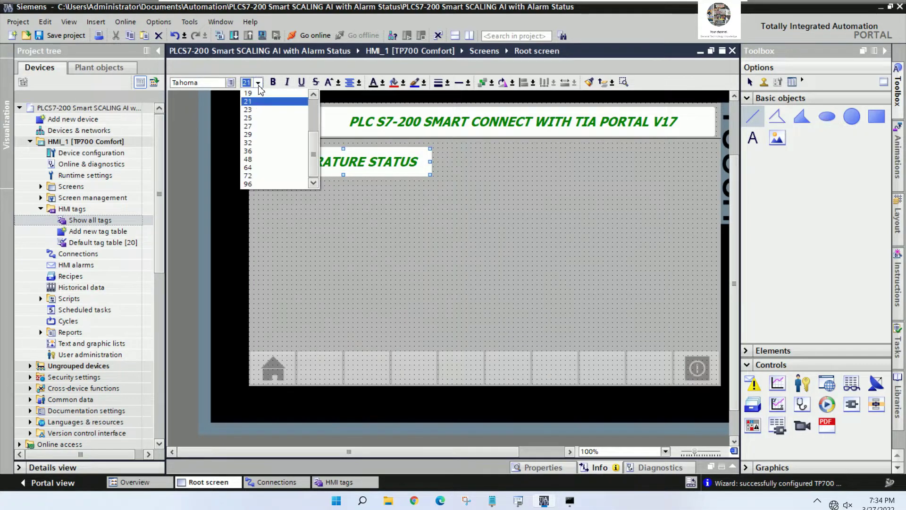
{"action": "left_click", "coordinate": [251, 143]}
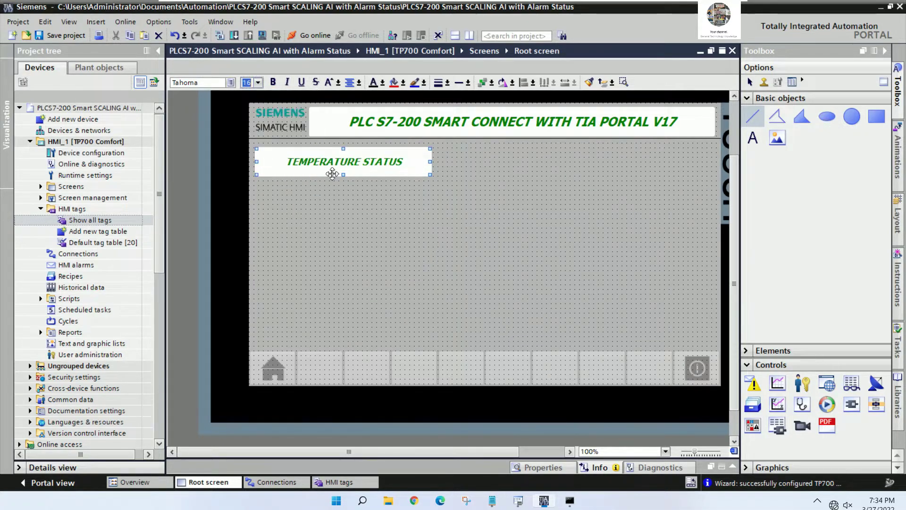
{"action": "left_click_drag", "start_coordinate": [430, 162], "coordinate": [408, 162]}
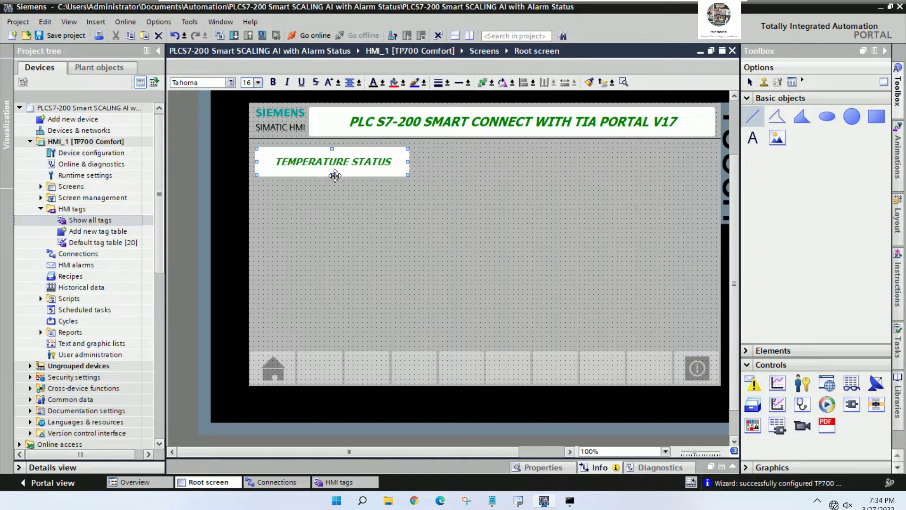
{"action": "left_click_drag", "start_coordinate": [332, 176], "coordinate": [333, 167]}
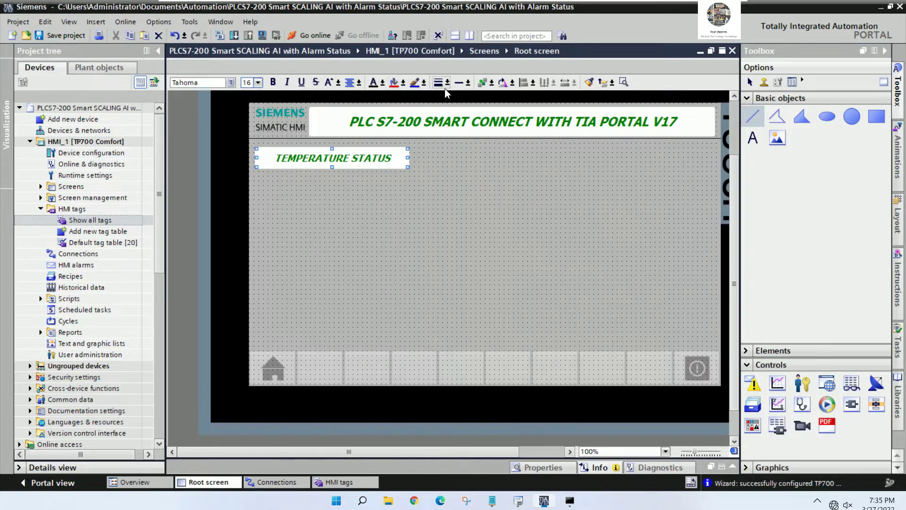
- Give the TEMPERATURE STATUS field a teal background (0, 128, 128) and white text (255, 255, 255)
{"action": "left_click", "coordinate": [521, 466]}
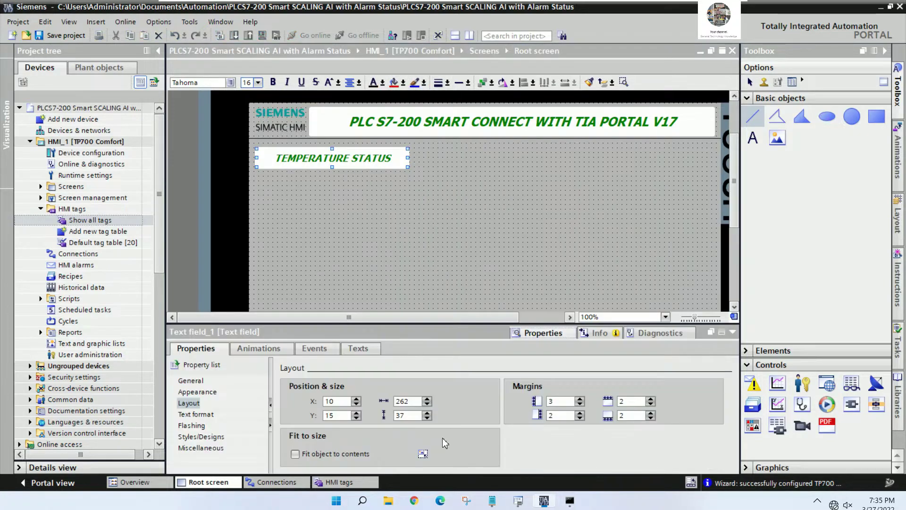
{"action": "left_click", "coordinate": [200, 394]}
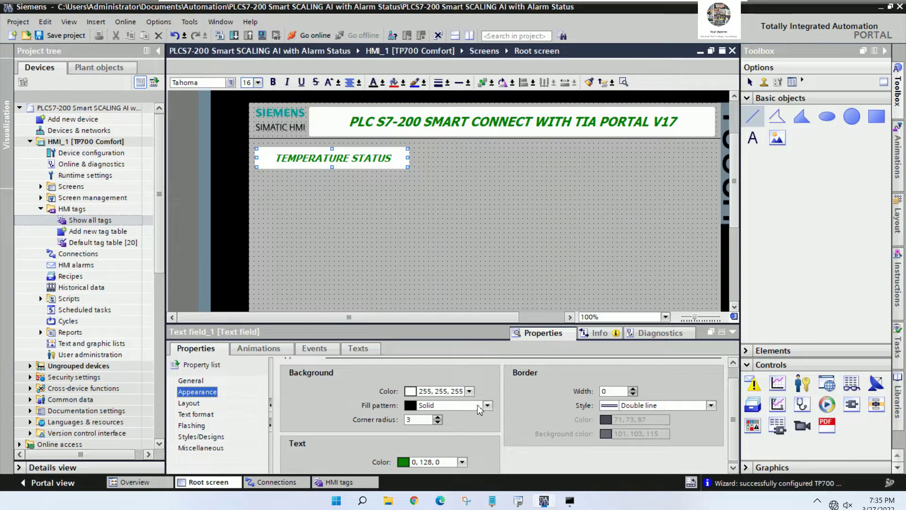
{"action": "left_click", "coordinate": [469, 391]}
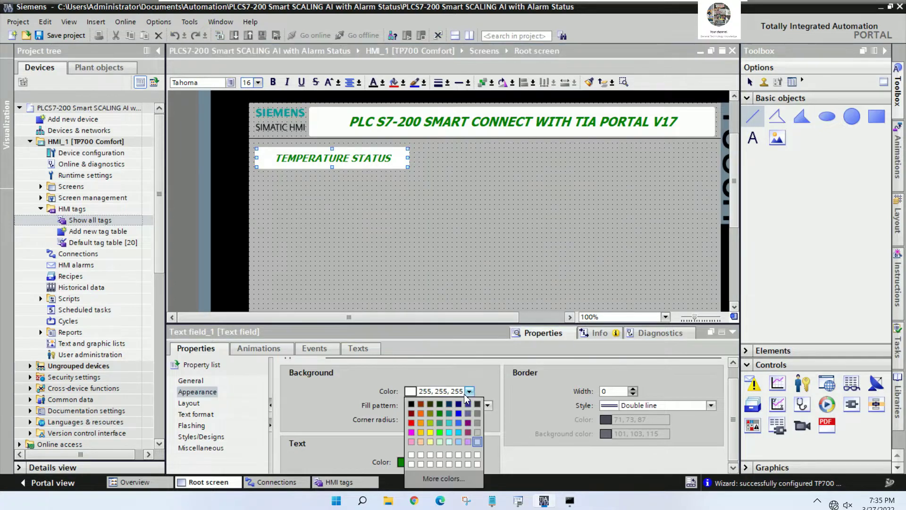
{"action": "left_click", "coordinate": [447, 413]}
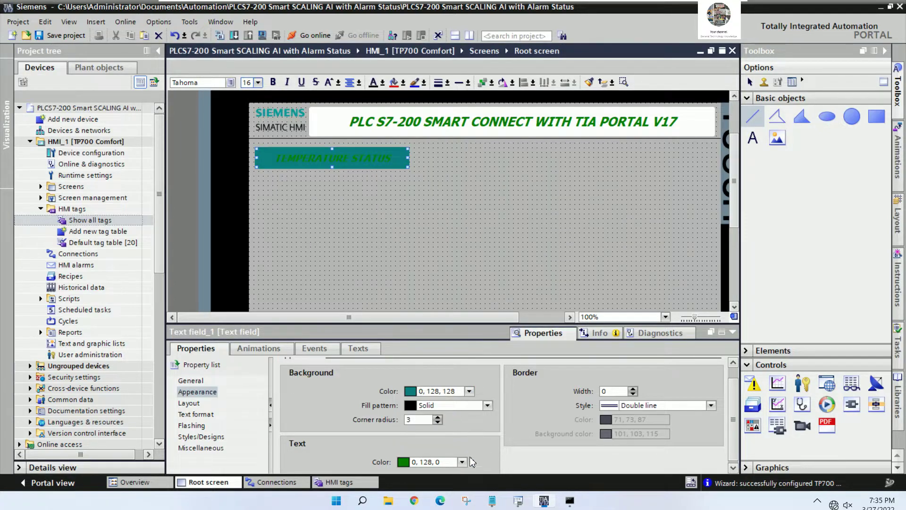
{"action": "left_click", "coordinate": [462, 461]}
{"action": "left_click", "coordinate": [408, 425]}
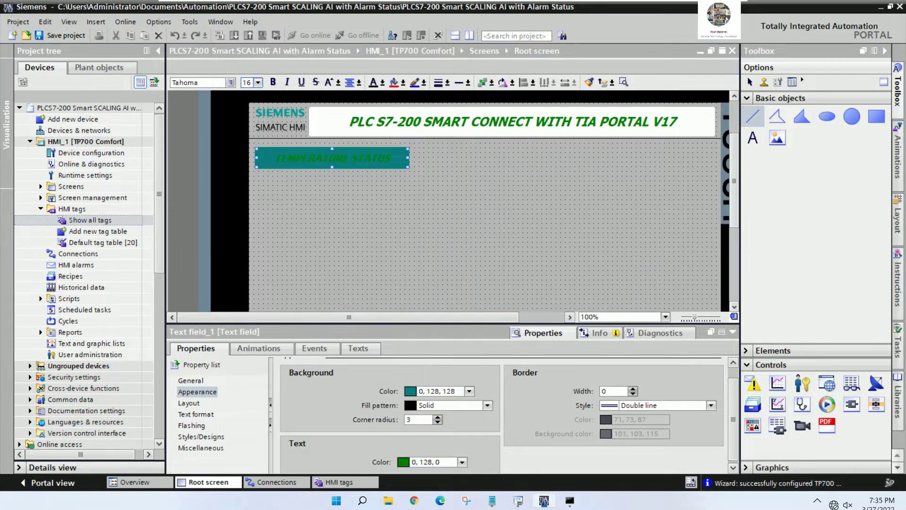
{"action": "left_click", "coordinate": [434, 215]}
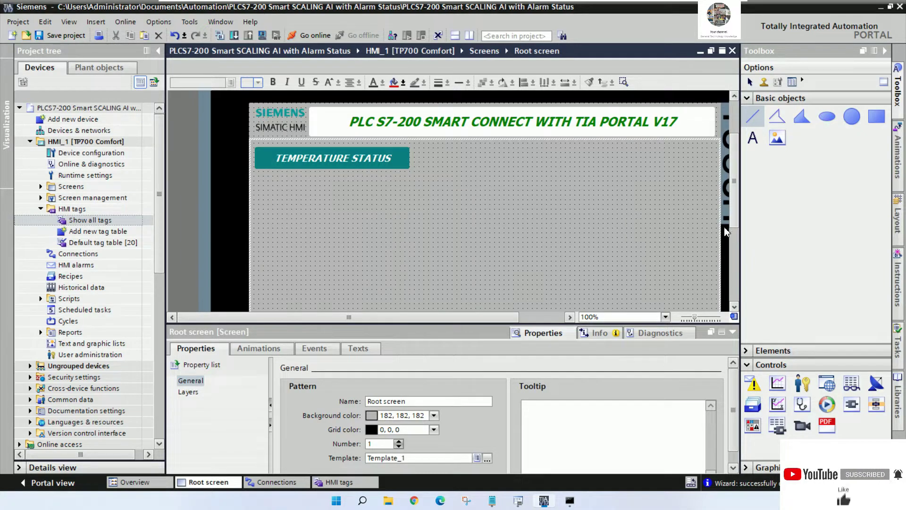
- Copy the TEMPERATURE STATUS field to the right side of the Root screen and change the copy's text to PRESSURE STATUS
{"action": "scroll", "coordinate": [735, 220], "scroll_direction": "down", "scroll_amount": 1}
{"action": "left_click_drag", "start_coordinate": [735, 220], "coordinate": [738, 211]}
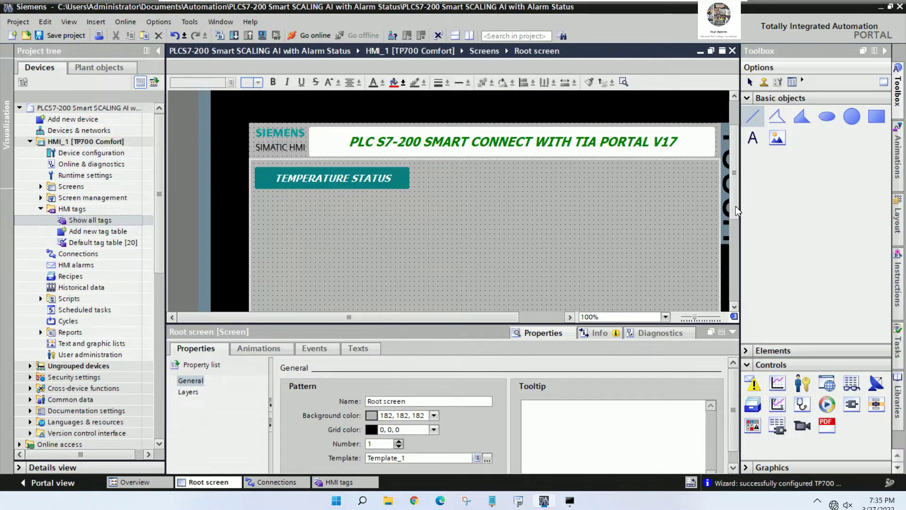
{"action": "left_click_drag", "start_coordinate": [366, 184], "coordinate": [541, 180]}
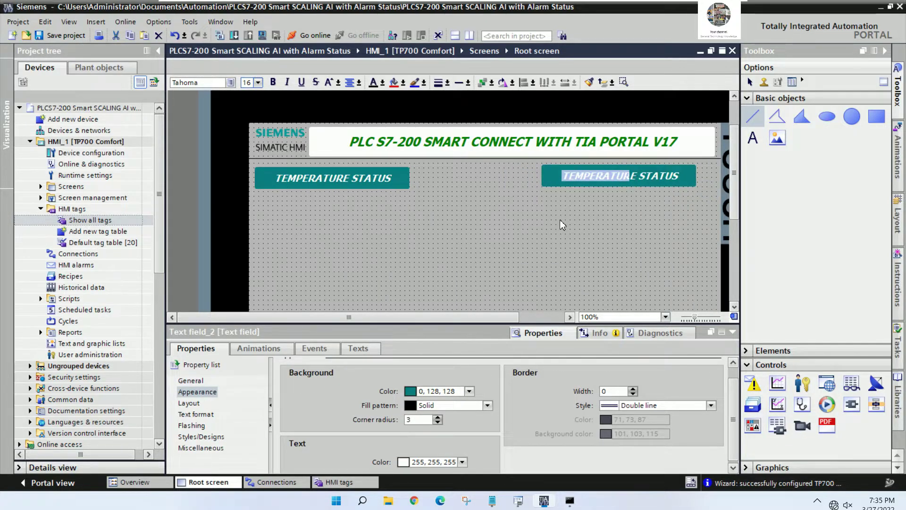
{"action": "key", "text": "Delete"}
{"action": "type", "text": "PRESSURE"}
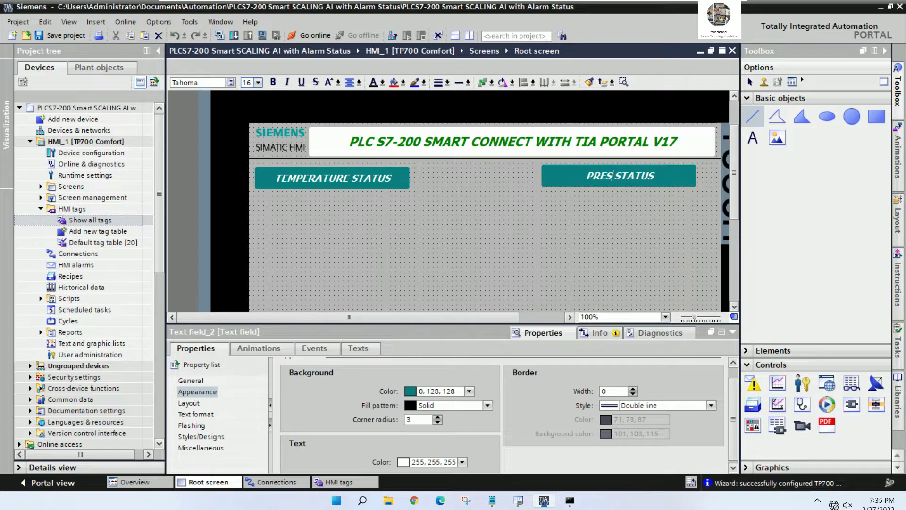
{"action": "left_click", "coordinate": [570, 207]}
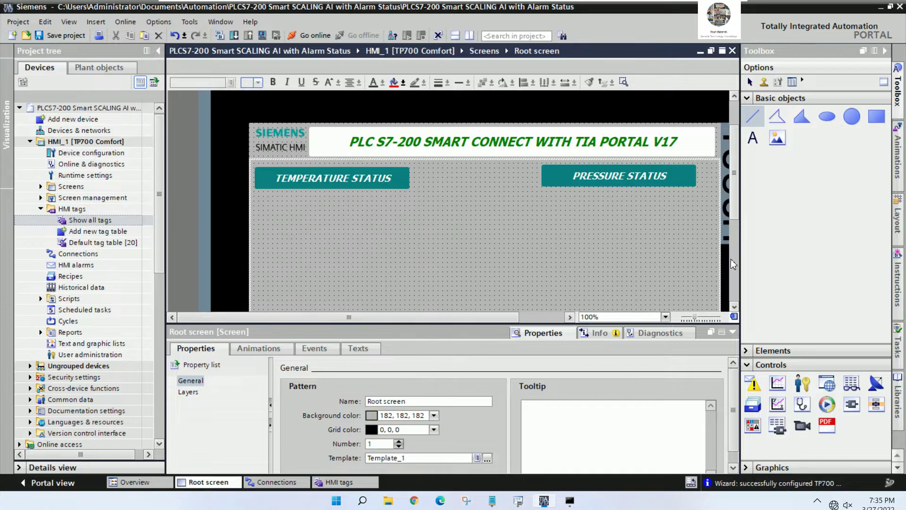
{"action": "left_click", "coordinate": [733, 331]}
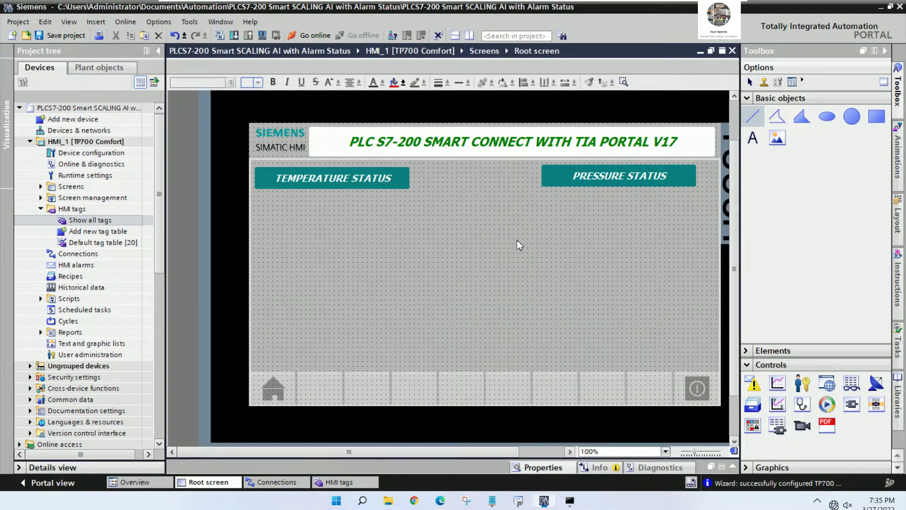
- Shift the TEMPERATURE STATUS and PRESSURE STATUS fields slightly to the right on the Root screen
{"action": "left_click_drag", "start_coordinate": [383, 178], "coordinate": [396, 179]}
{"action": "left_click_drag", "start_coordinate": [592, 179], "coordinate": [599, 179]}
{"action": "left_click", "coordinate": [568, 256]}
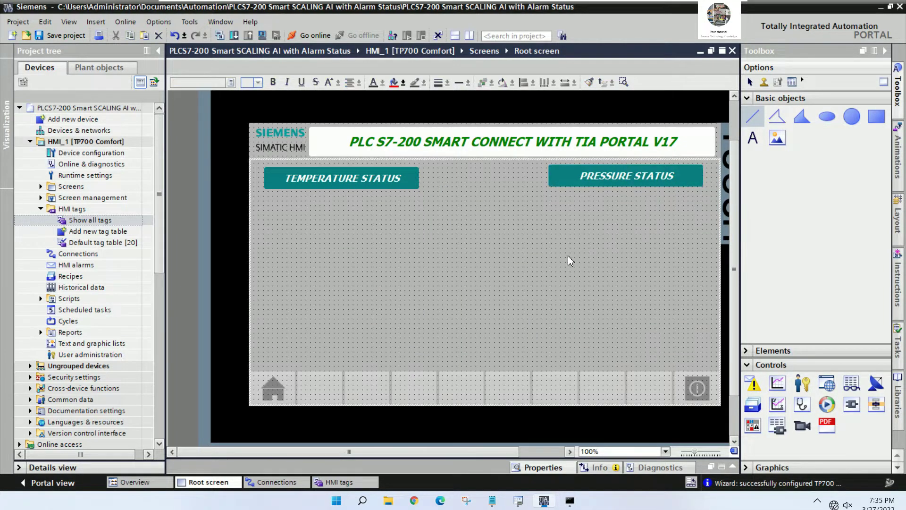
- Select the TEMPERATURE STATUS and PRESSURE STATUS fields together
{"action": "key", "text": "ctrl+a"}
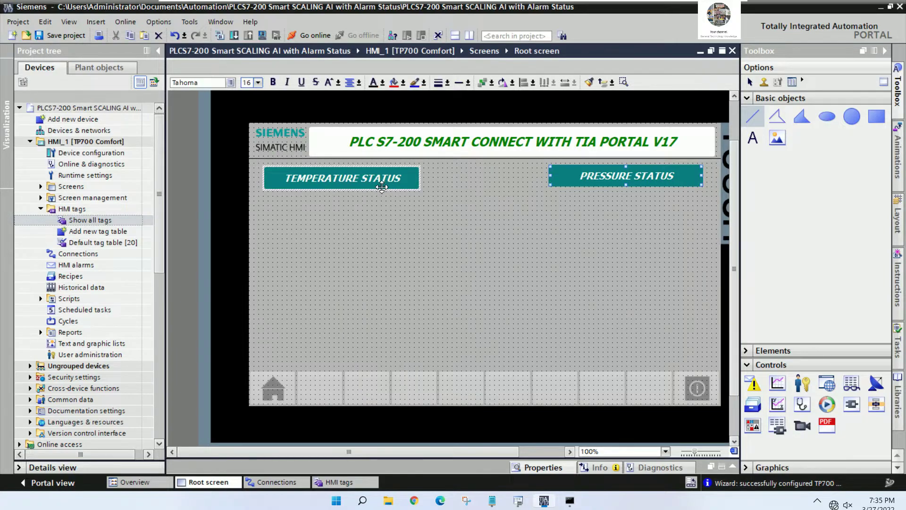